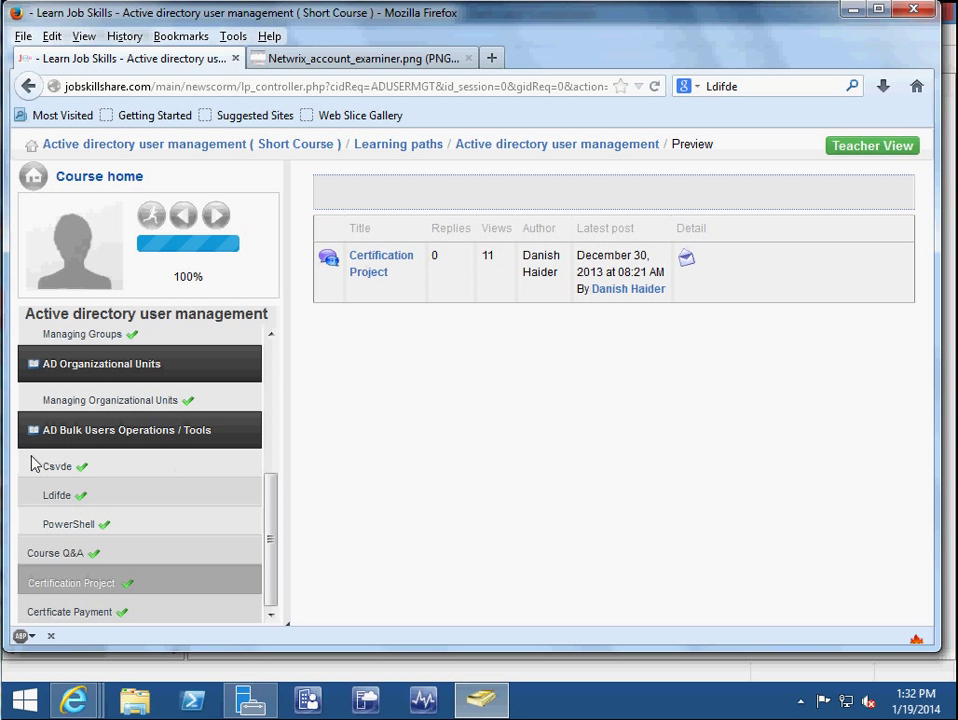
Clear the accidental text selection in the current window.
{"action": "left_click_drag", "start_coordinate": [40, 430], "coordinate": [259, 443]}
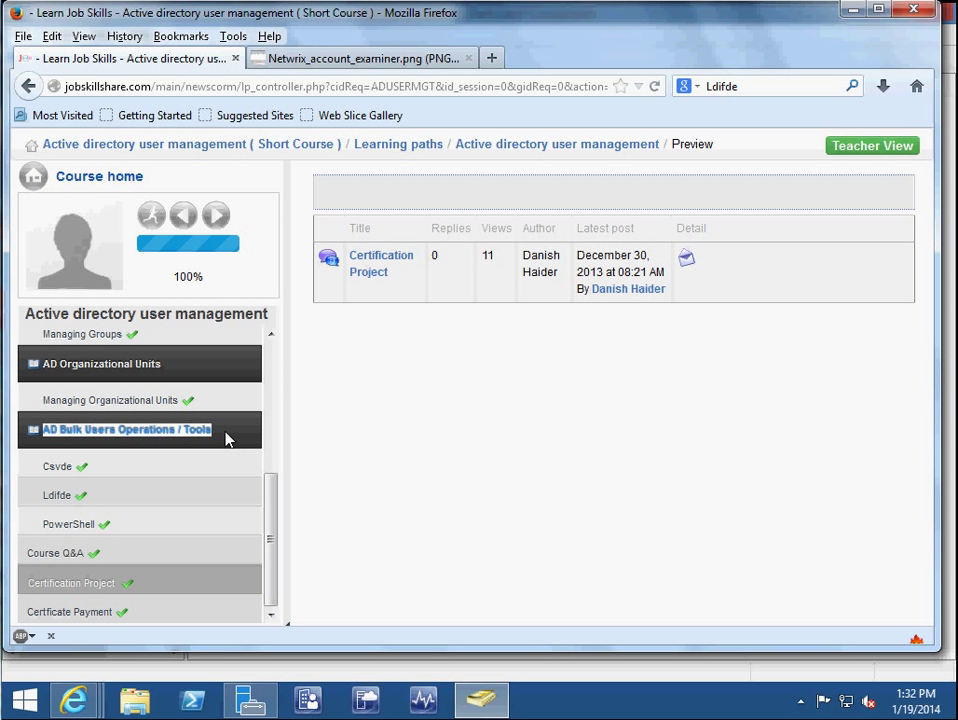
{"action": "left_click", "coordinate": [227, 438]}
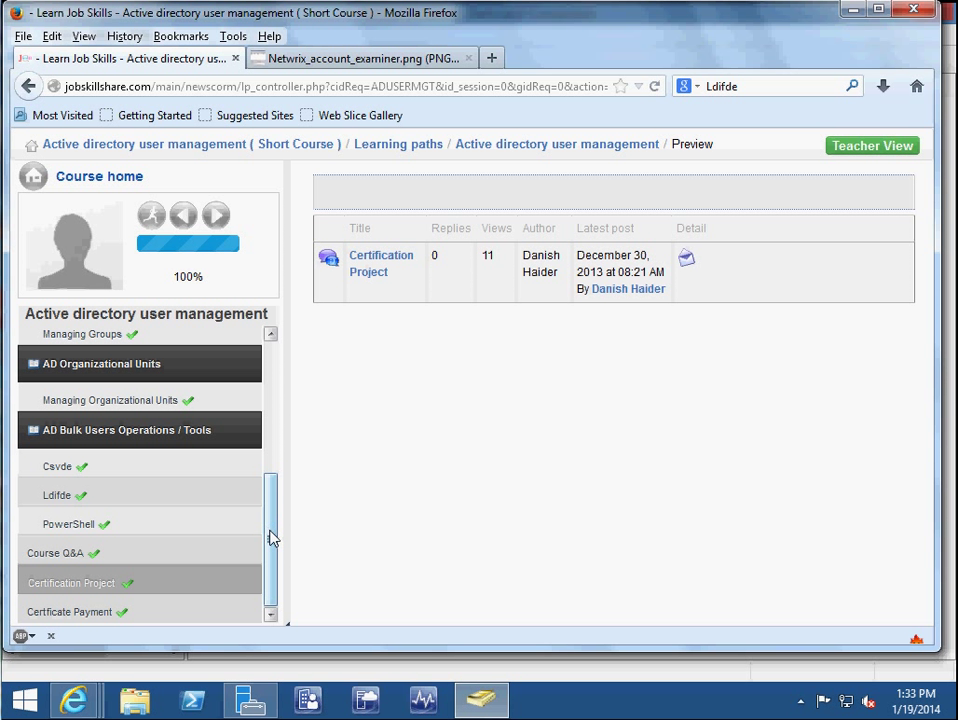
{"action": "mouse_move", "coordinate": [269, 537]}
{"action": "left_mouse_down"}
{"action": "mouse_move", "coordinate": [268, 380]}
{"action": "mouse_move", "coordinate": [282, 552]}
{"action": "left_mouse_up"}
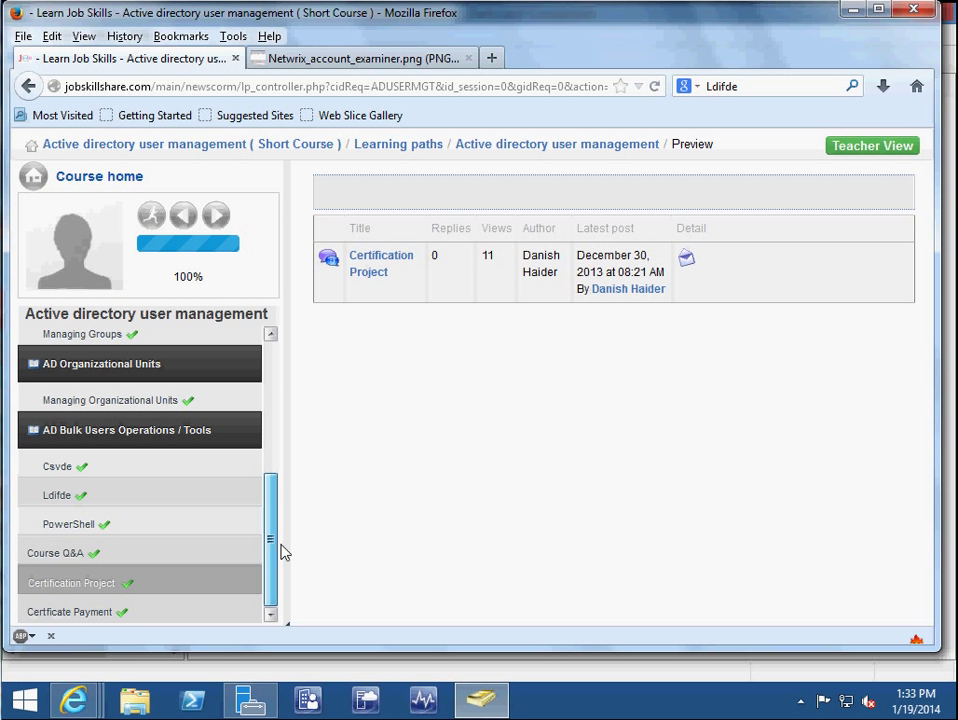
{"action": "left_click_drag", "start_coordinate": [282, 552], "coordinate": [282, 549]}
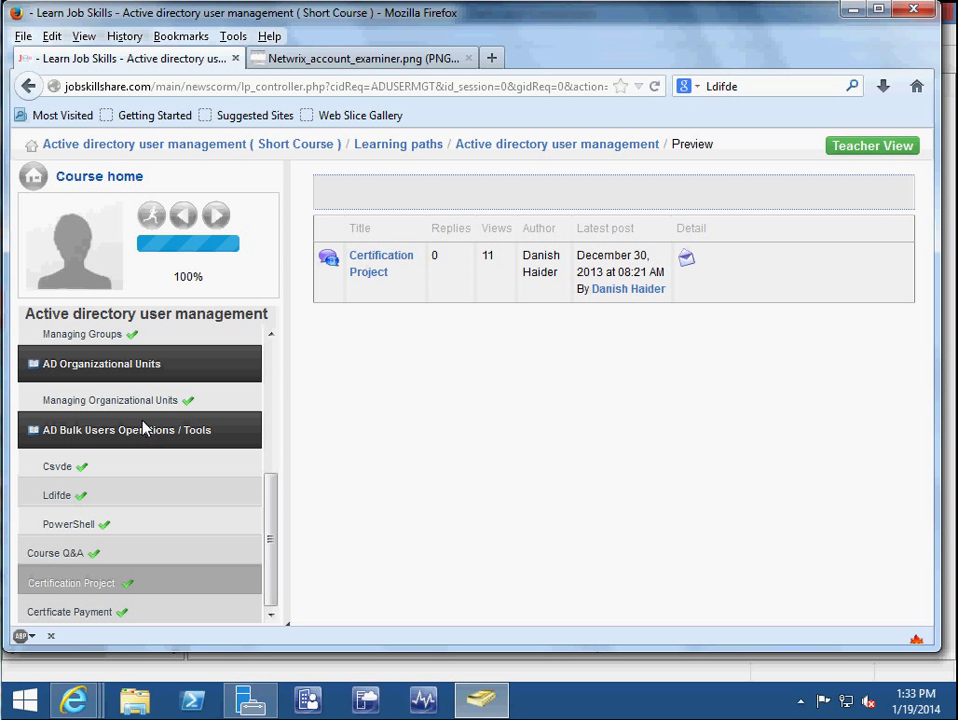
Delete the All users saved query in ADUC, leaving Saved Queries empty.
{"action": "key", "text": "alt+Tab"}
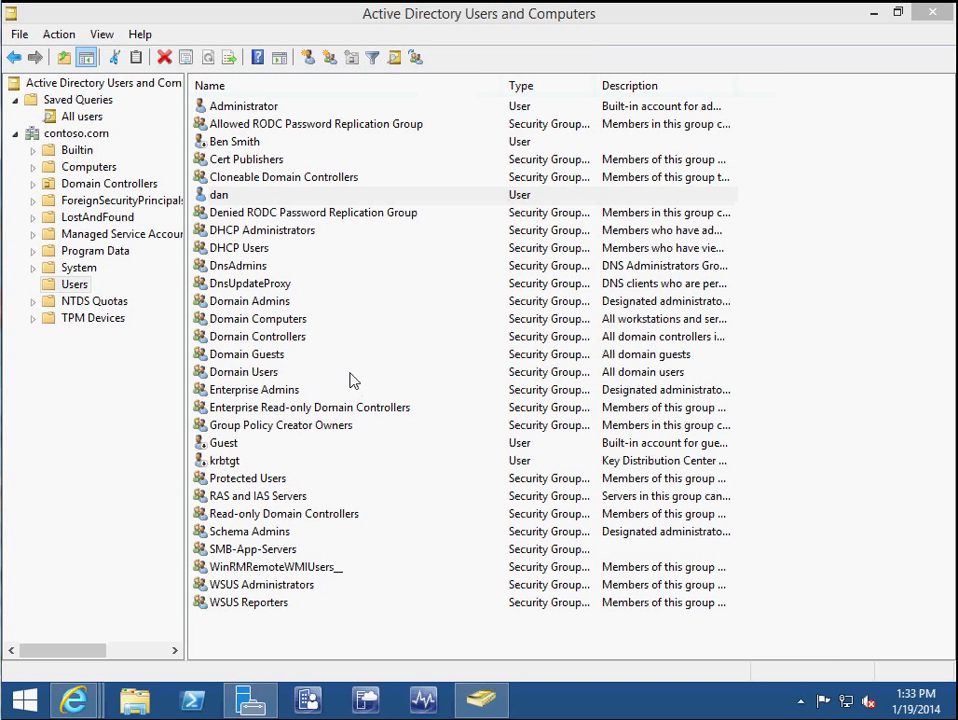
{"action": "right_click", "coordinate": [61, 118]}
{"action": "left_click", "coordinate": [135, 248]}
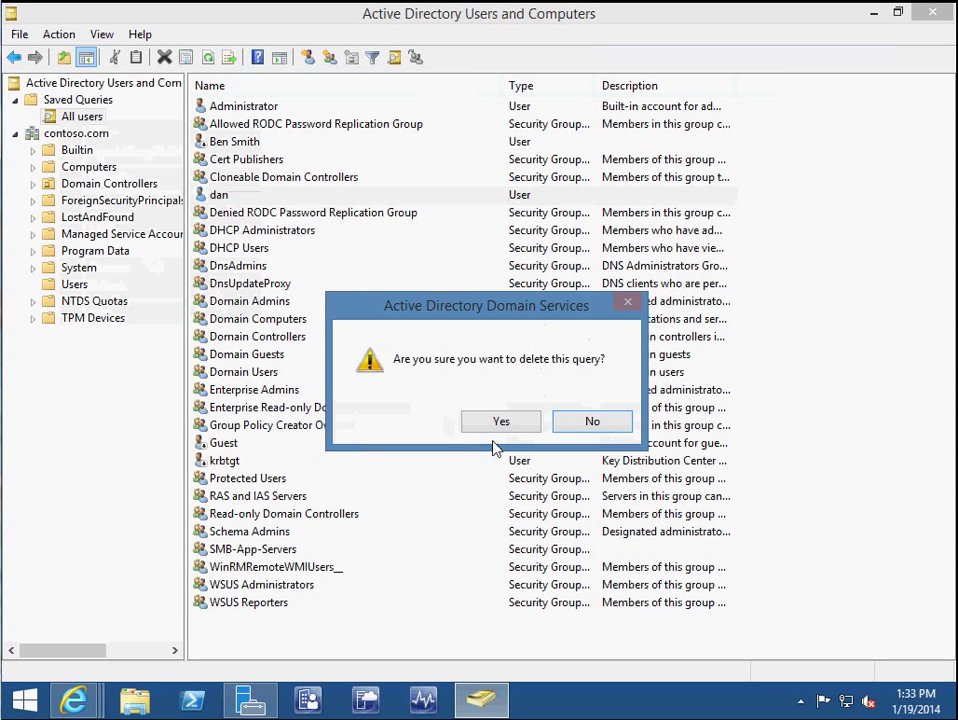
{"action": "left_click", "coordinate": [505, 425]}
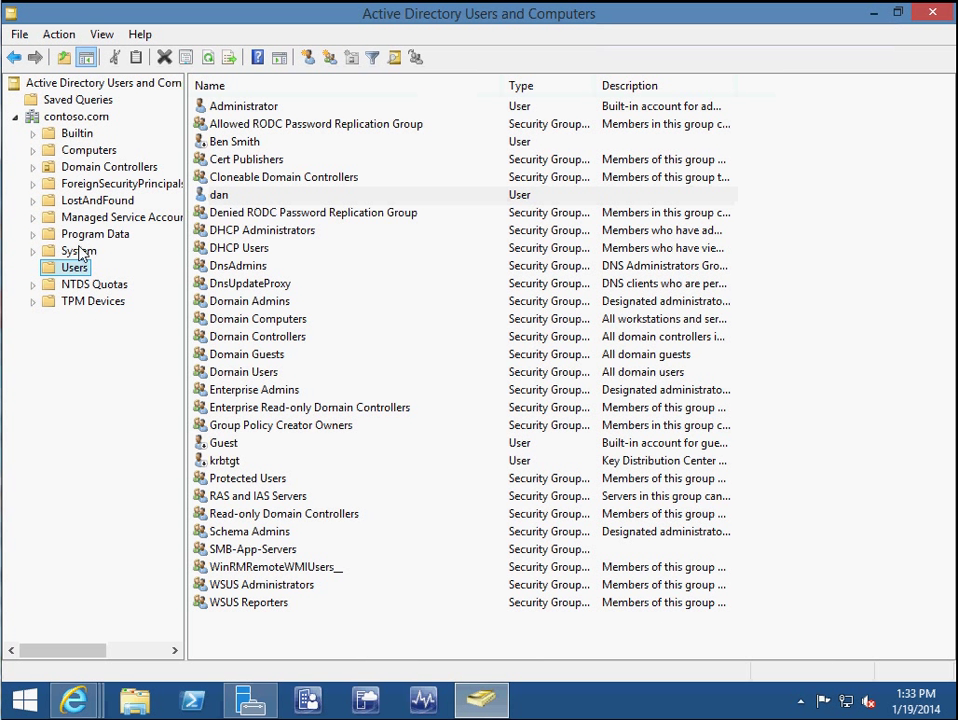
{"action": "left_click", "coordinate": [84, 101]}
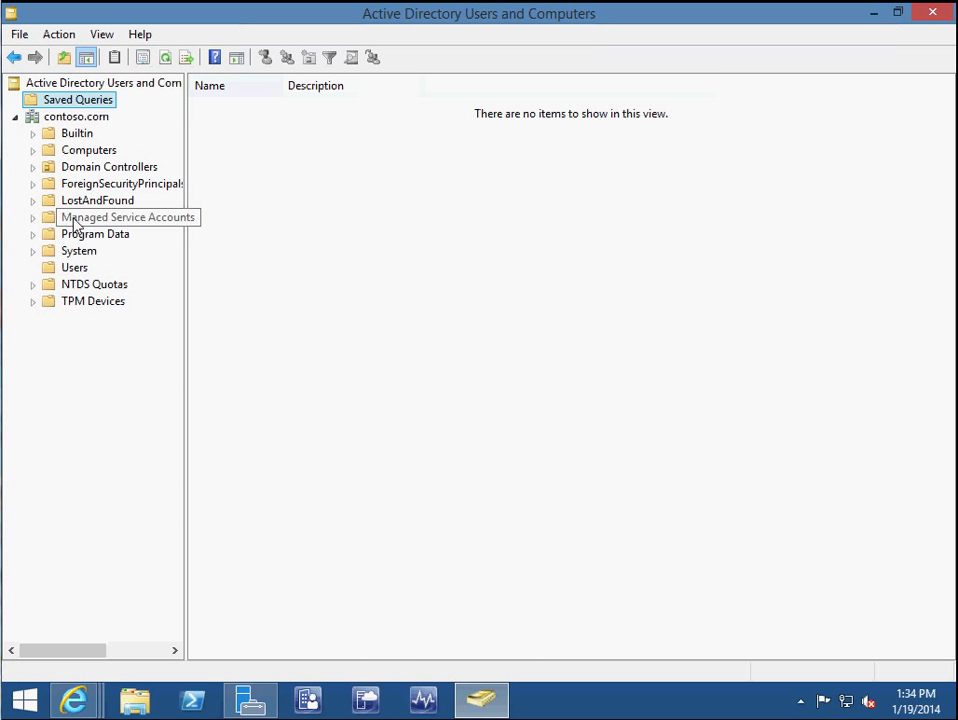
Start a new saved query under Saved Queries named 'All users'.
{"action": "right_click", "coordinate": [92, 105]}
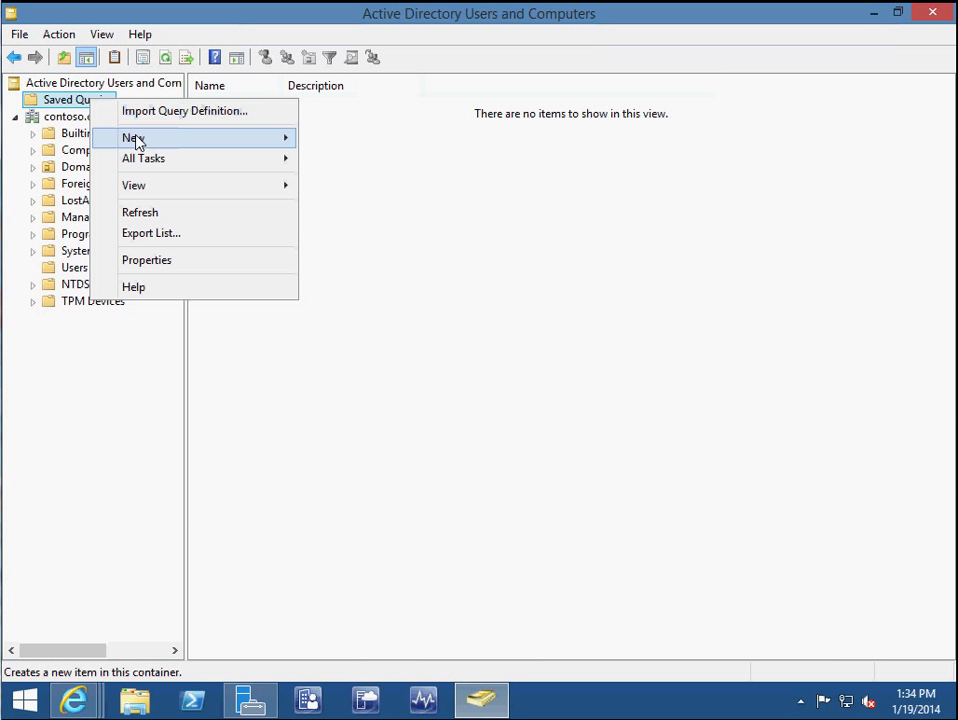
{"action": "mouse_move", "coordinate": [220, 141]}
{"action": "left_click", "coordinate": [341, 139]}
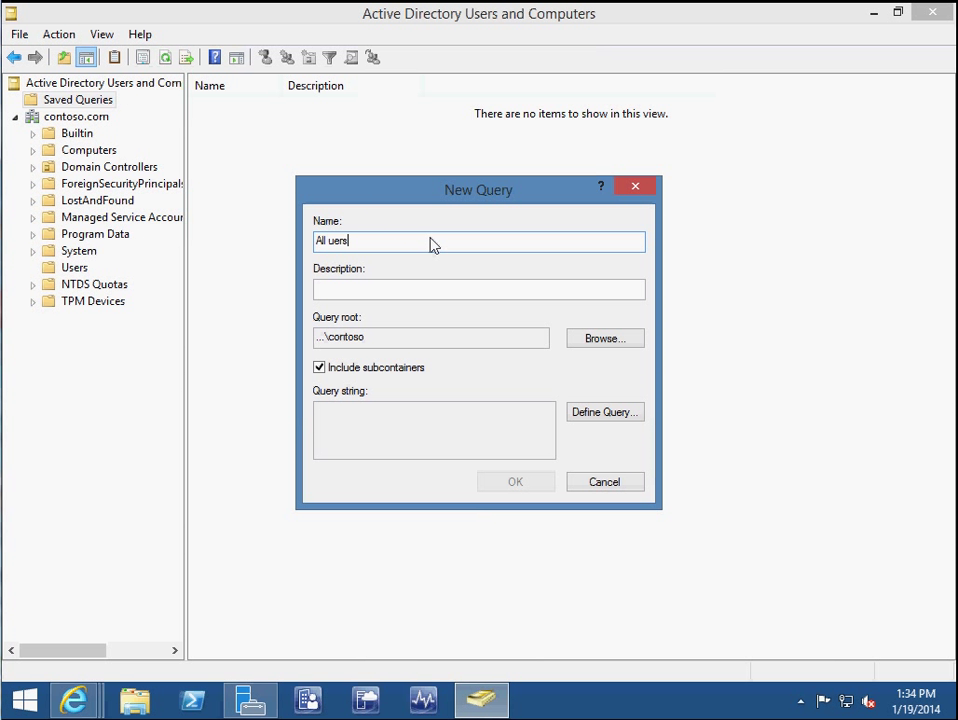
{"action": "type", "text": "All uers"}
{"action": "key", "text": "BackSpace"}
{"action": "key", "text": "BackSpace"}
Define the query as users whose Name has a value, and save it.
{"action": "left_click", "coordinate": [599, 414]}
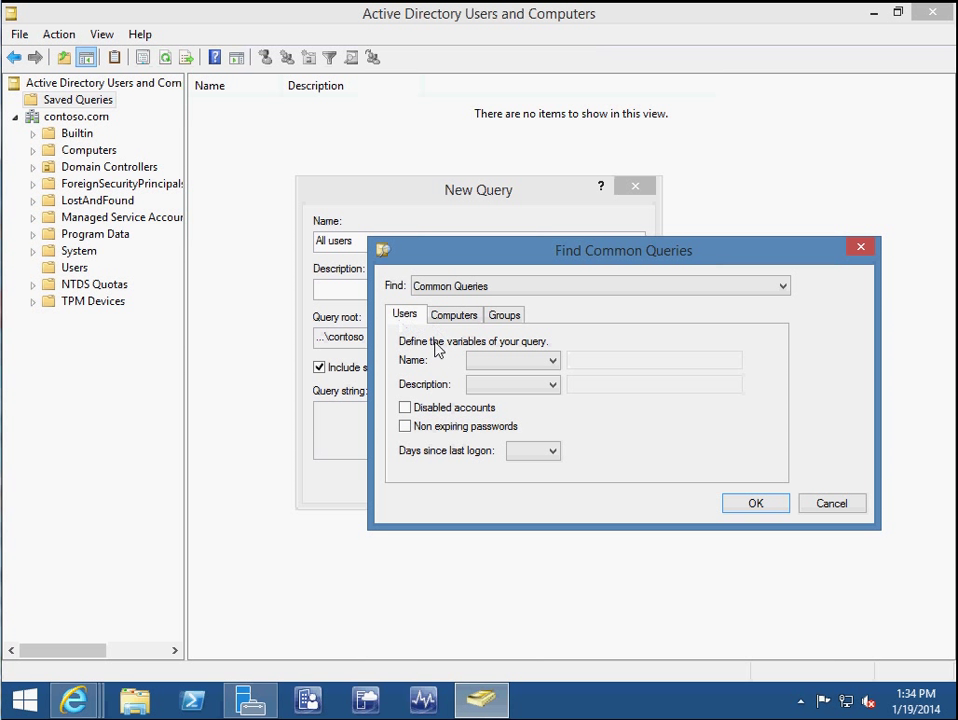
{"action": "left_click", "coordinate": [514, 362]}
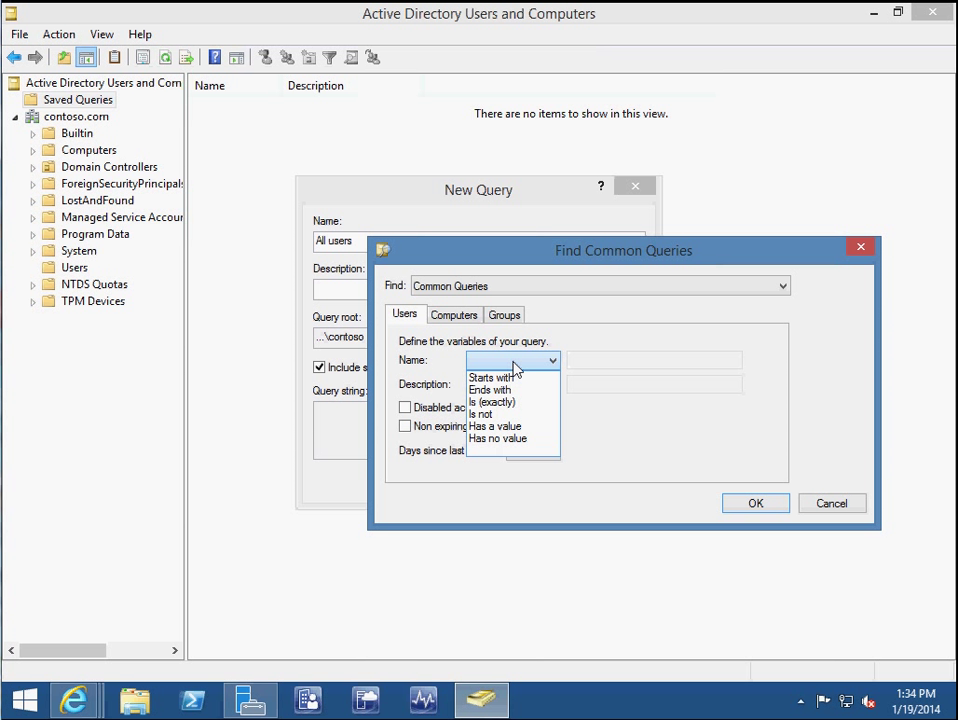
{"action": "left_click", "coordinate": [507, 428]}
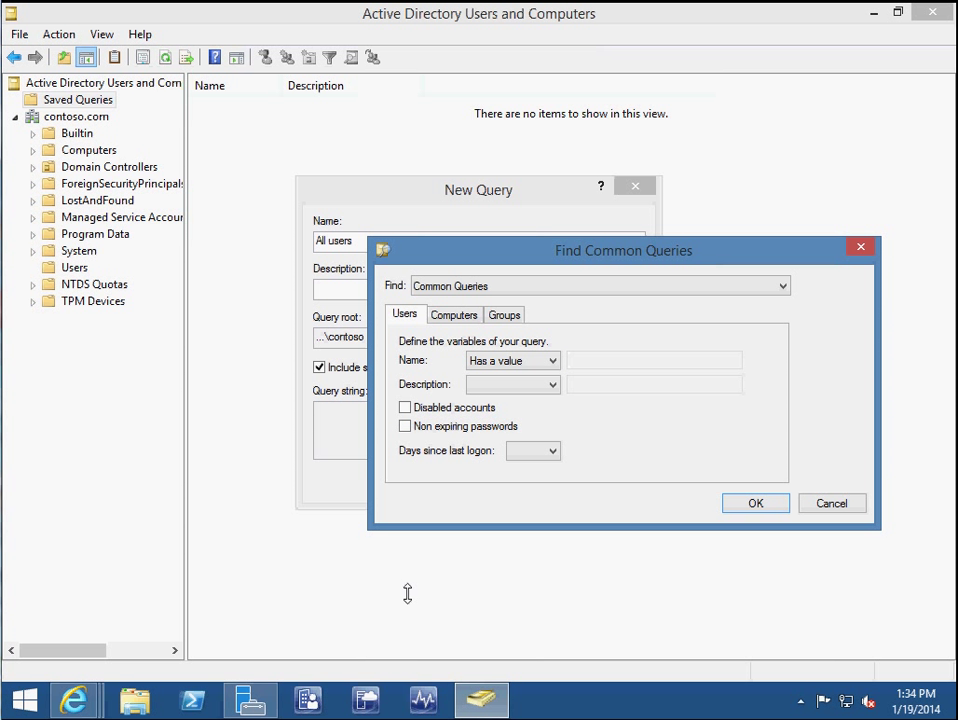
{"action": "left_click", "coordinate": [757, 505]}
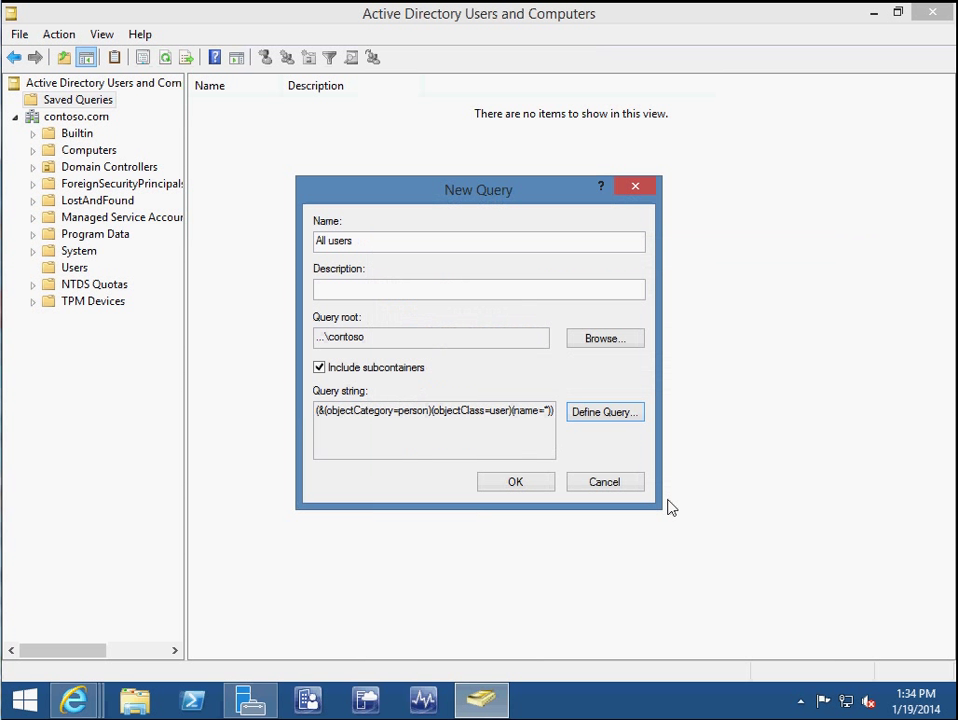
{"action": "left_click", "coordinate": [542, 487]}
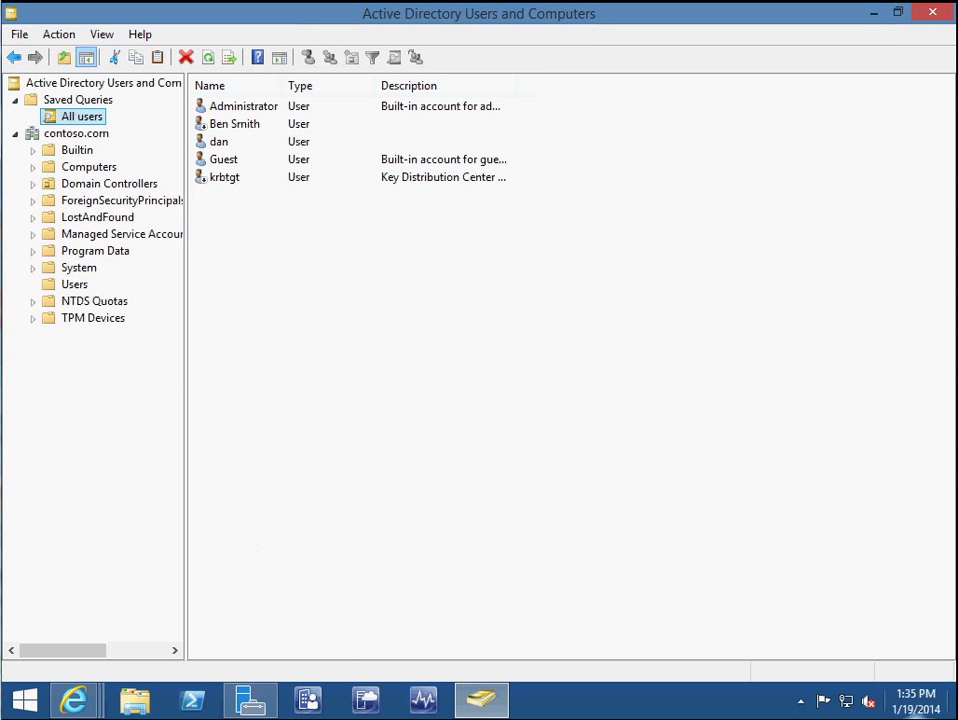
Select just the dan and Administrator accounts together in the All users list.
{"action": "mouse_move", "coordinate": [915, 700]}
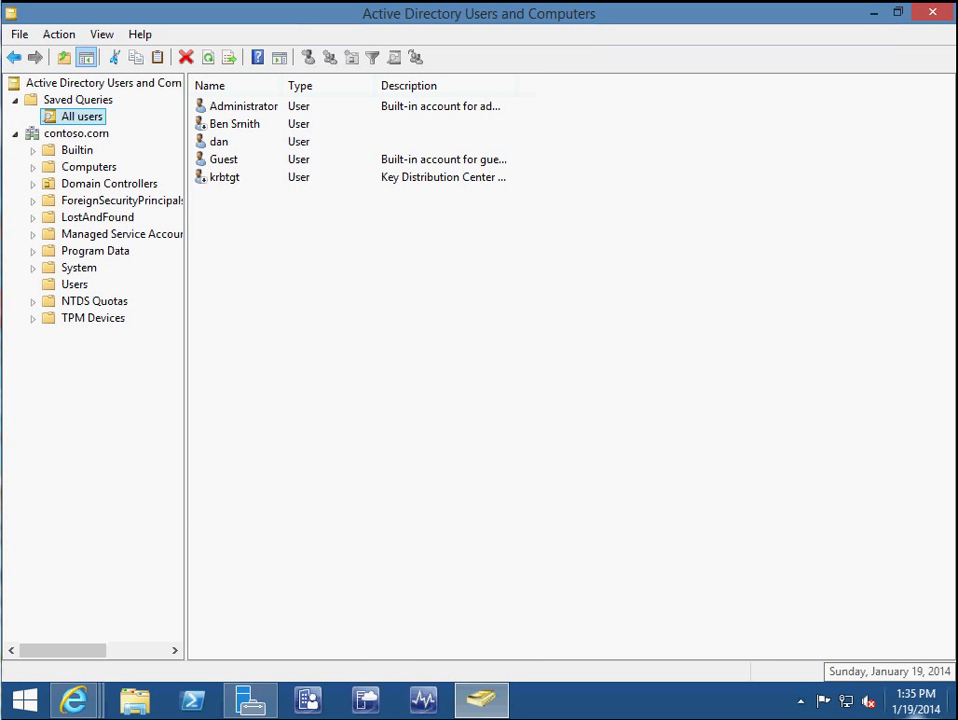
{"action": "left_click", "coordinate": [231, 110]}
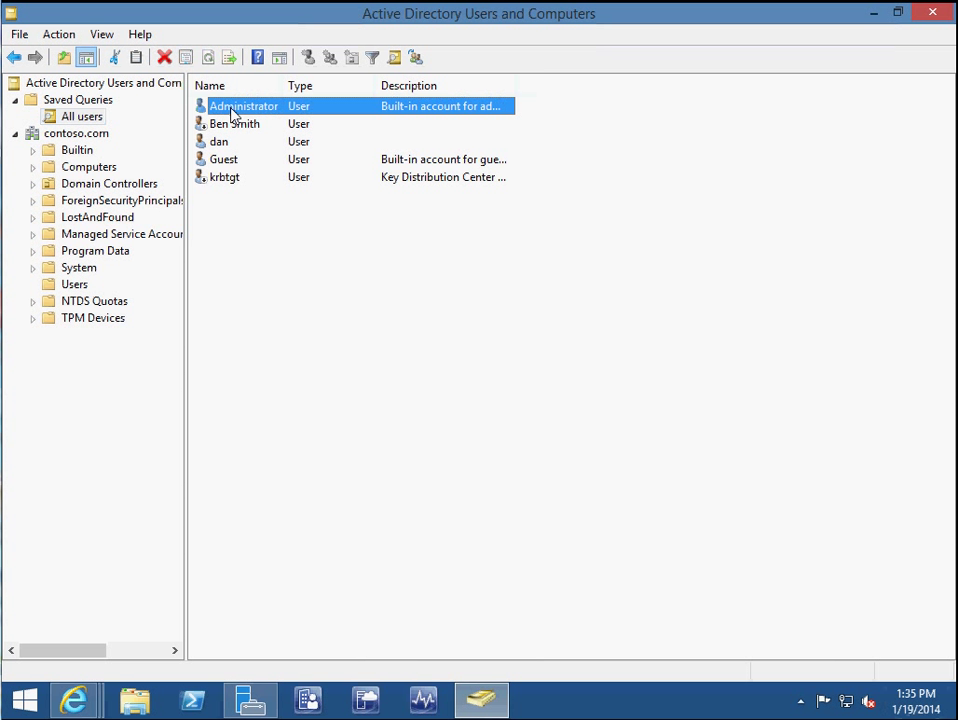
{"action": "left_click", "coordinate": [223, 185], "text": "shift"}
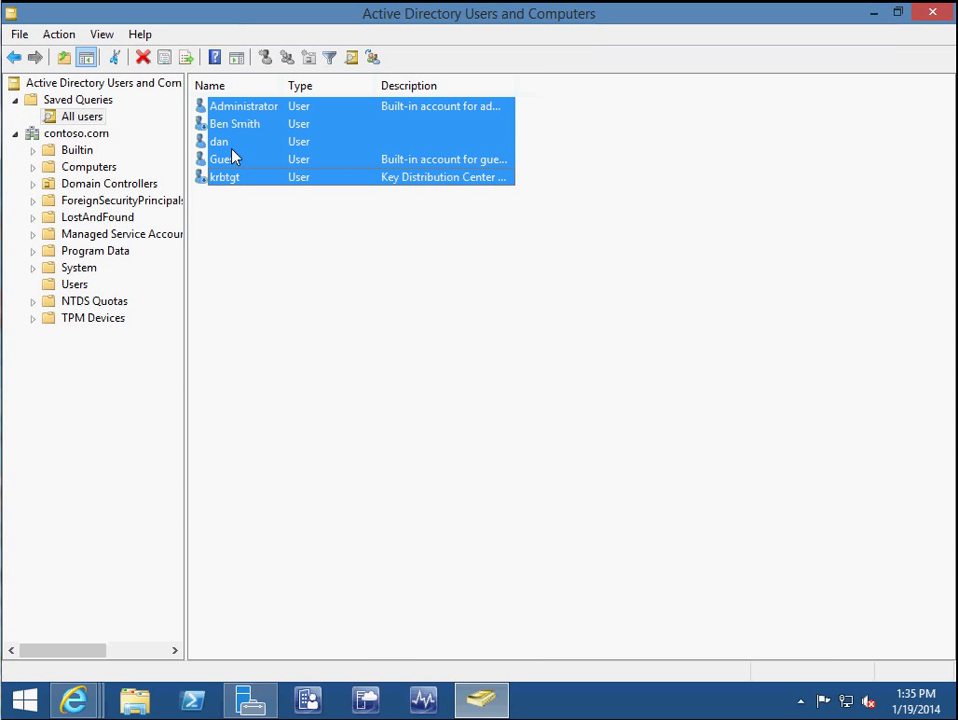
{"action": "left_click", "coordinate": [231, 146], "text": "ctrl"}
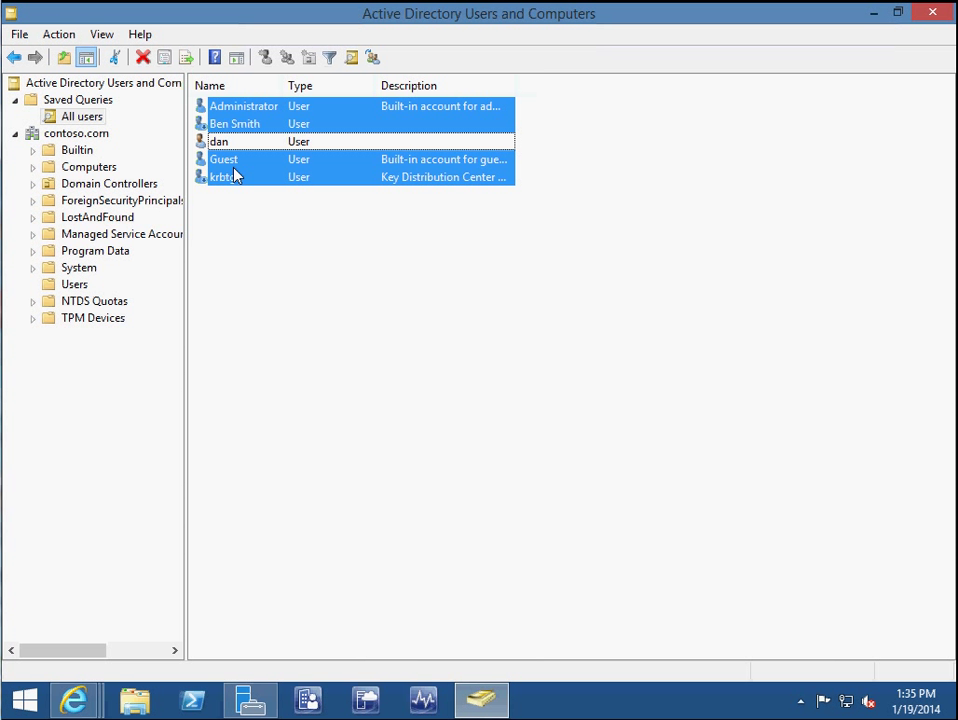
{"action": "left_click", "coordinate": [233, 108], "text": "ctrl"}
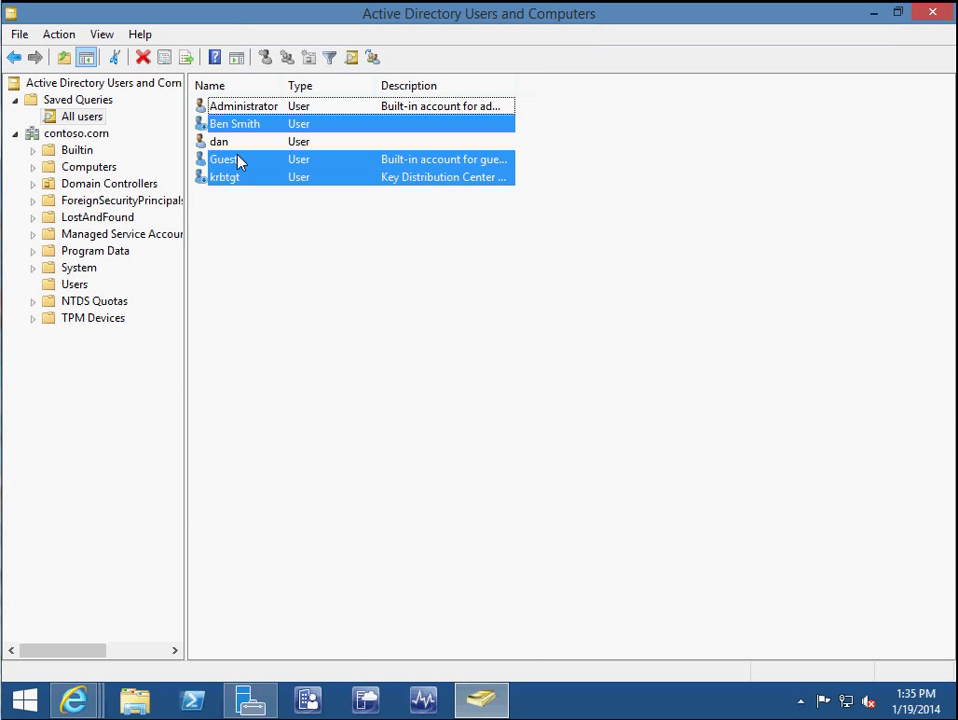
{"action": "left_click", "coordinate": [230, 141]}
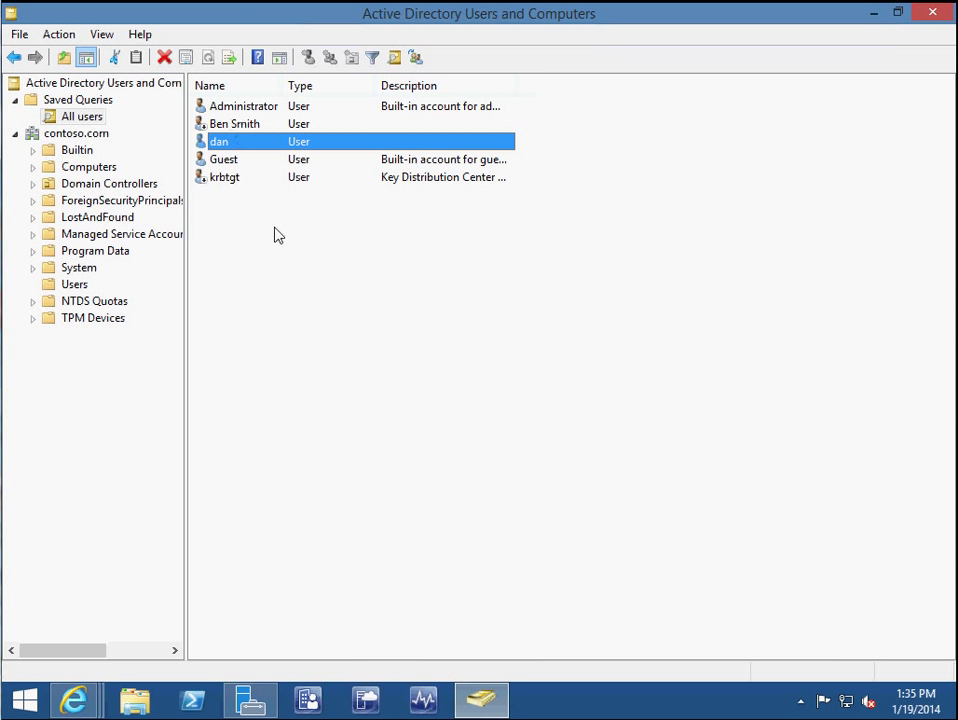
{"action": "left_click", "coordinate": [274, 235]}
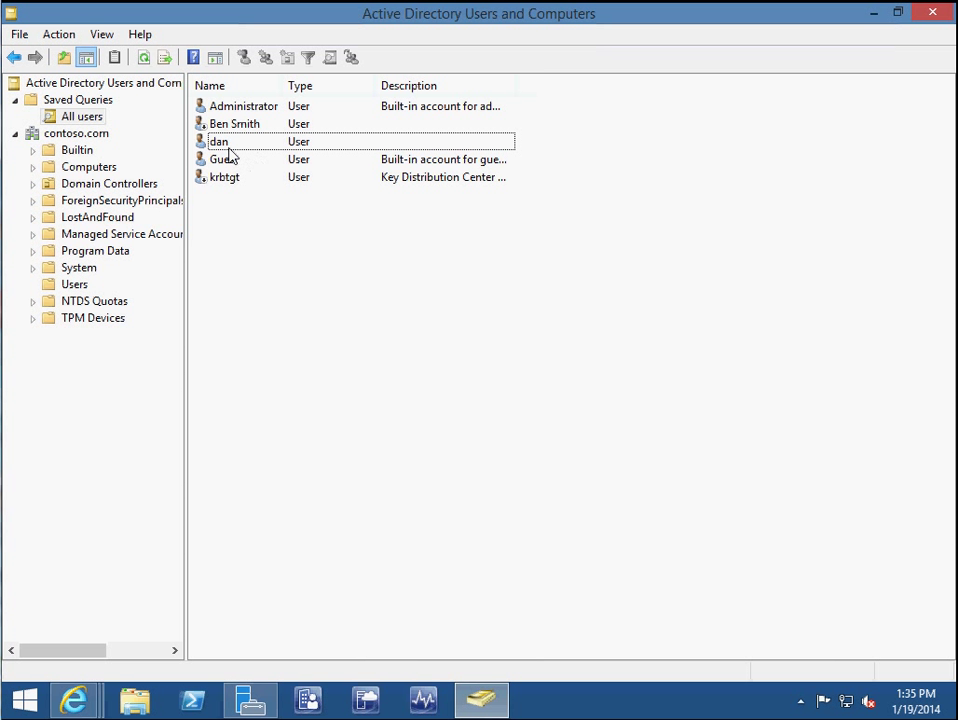
{"action": "left_click", "coordinate": [229, 140]}
{"action": "left_click", "coordinate": [232, 106], "text": "ctrl"}
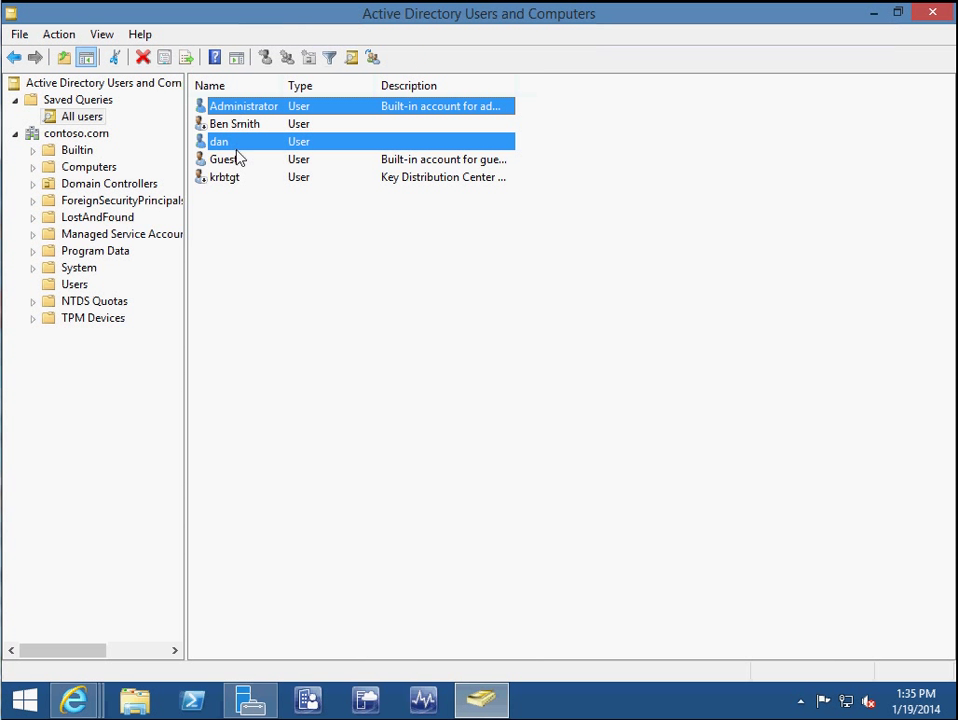
Disable the selected Administrator and dan accounts and acknowledge the confirmation.
{"action": "right_click", "coordinate": [237, 107]}
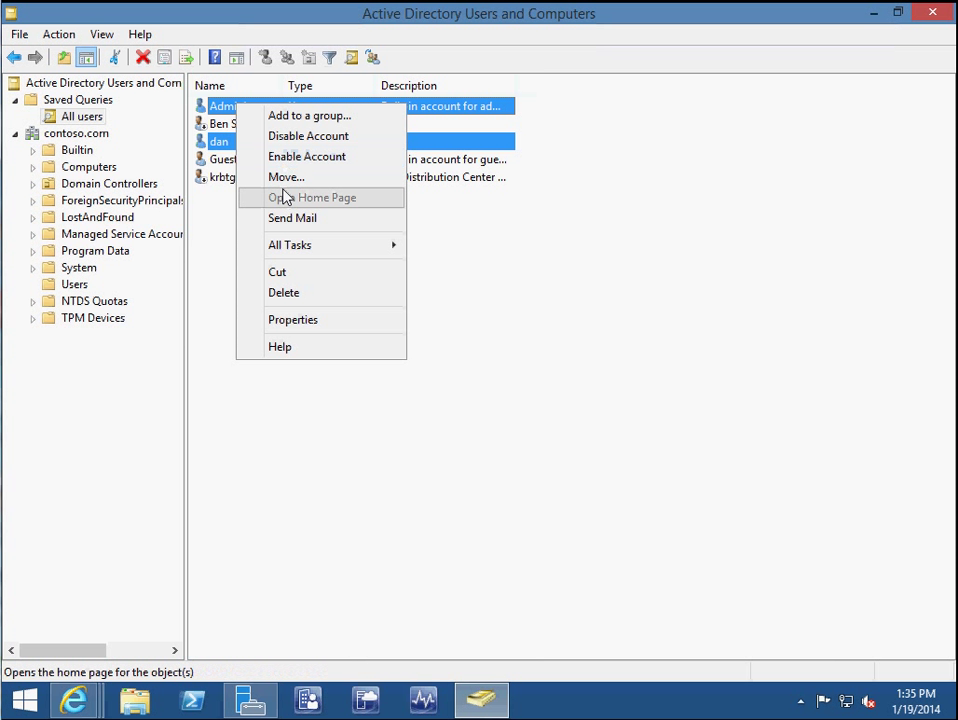
{"action": "left_click", "coordinate": [278, 138]}
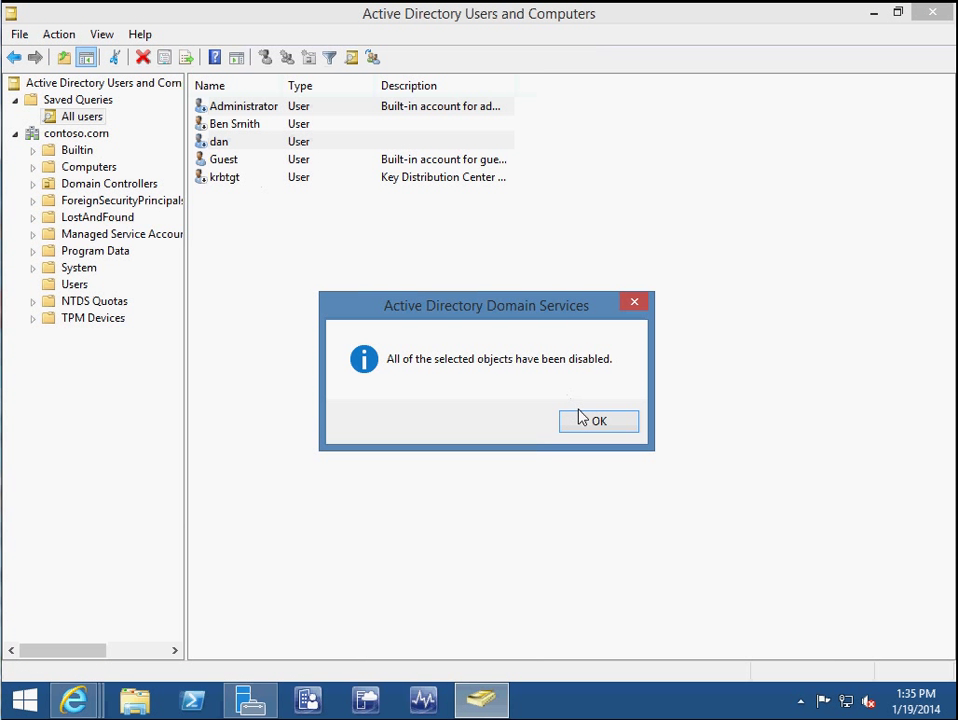
{"action": "left_click", "coordinate": [584, 419]}
Re-enable Administrator and dan and dismiss the accounts-enabled confirmation.
{"action": "right_click", "coordinate": [251, 148]}
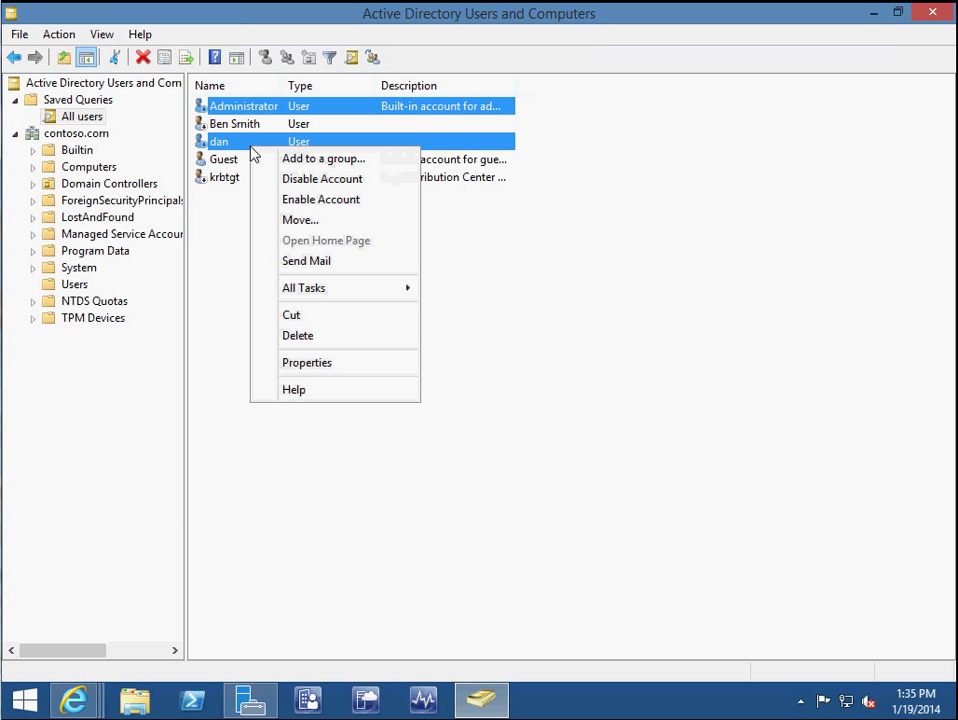
{"action": "left_click", "coordinate": [317, 200]}
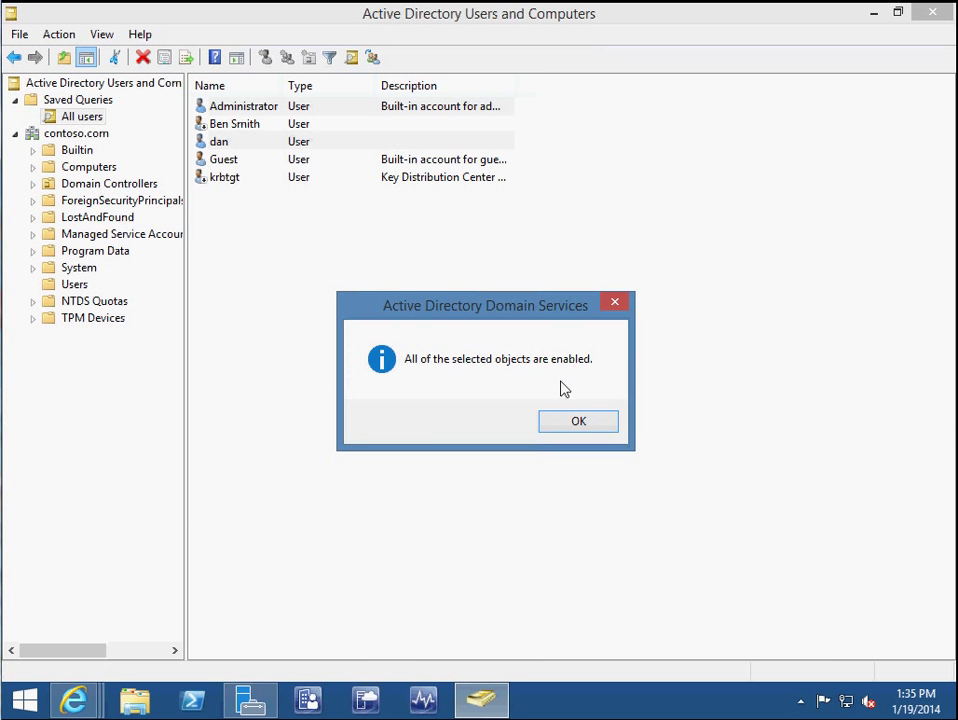
{"action": "left_click", "coordinate": [580, 420]}
{"action": "right_click", "coordinate": [242, 147]}
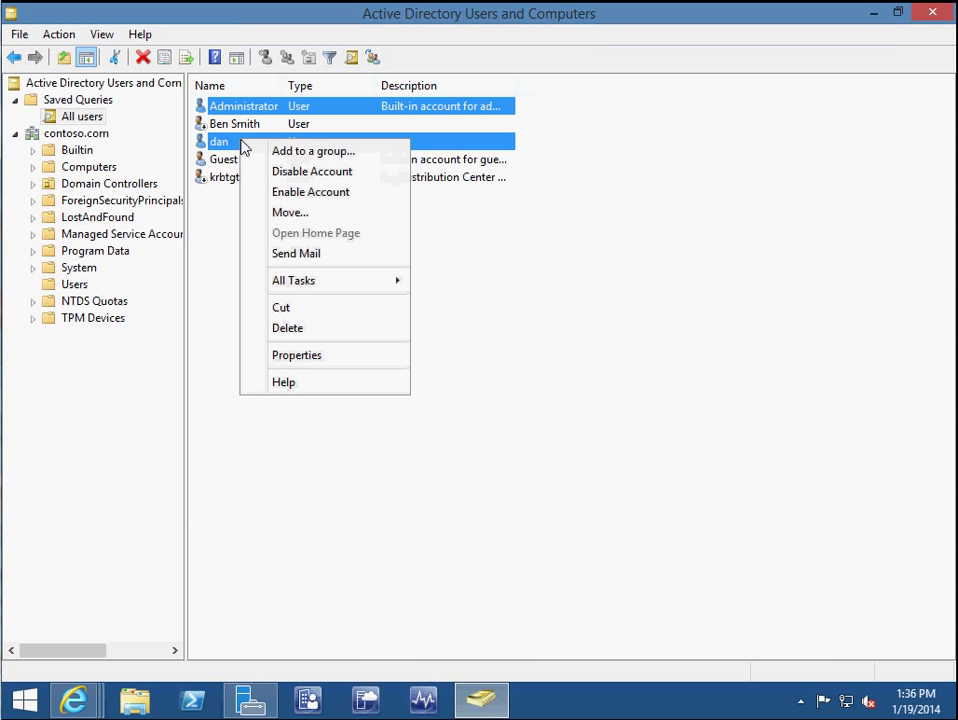
{"action": "left_click", "coordinate": [311, 356]}
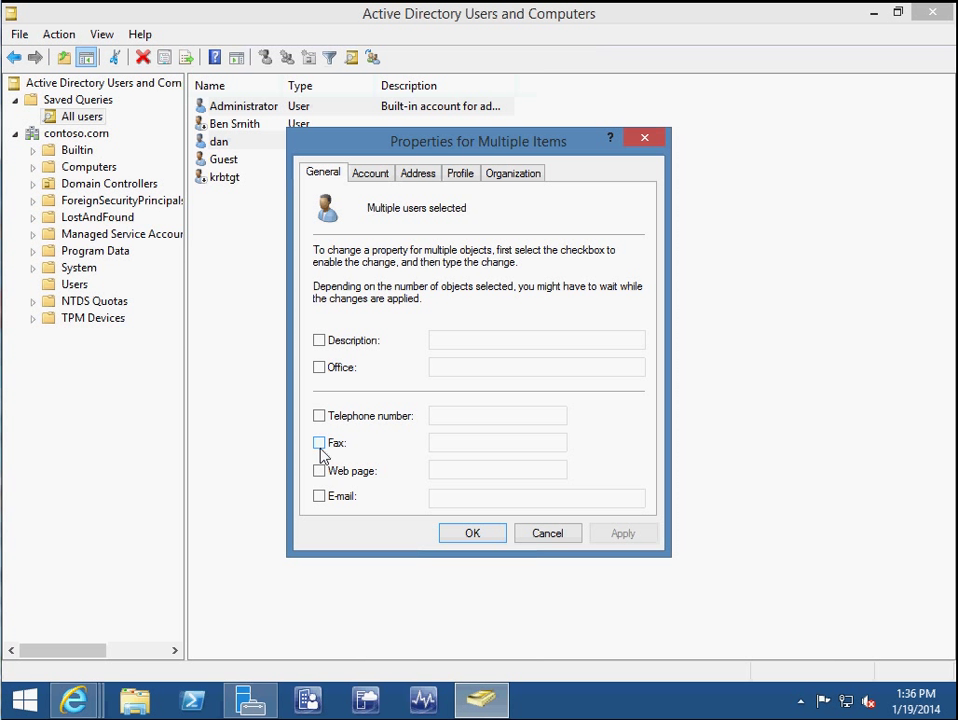
{"action": "left_click", "coordinate": [576, 540]}
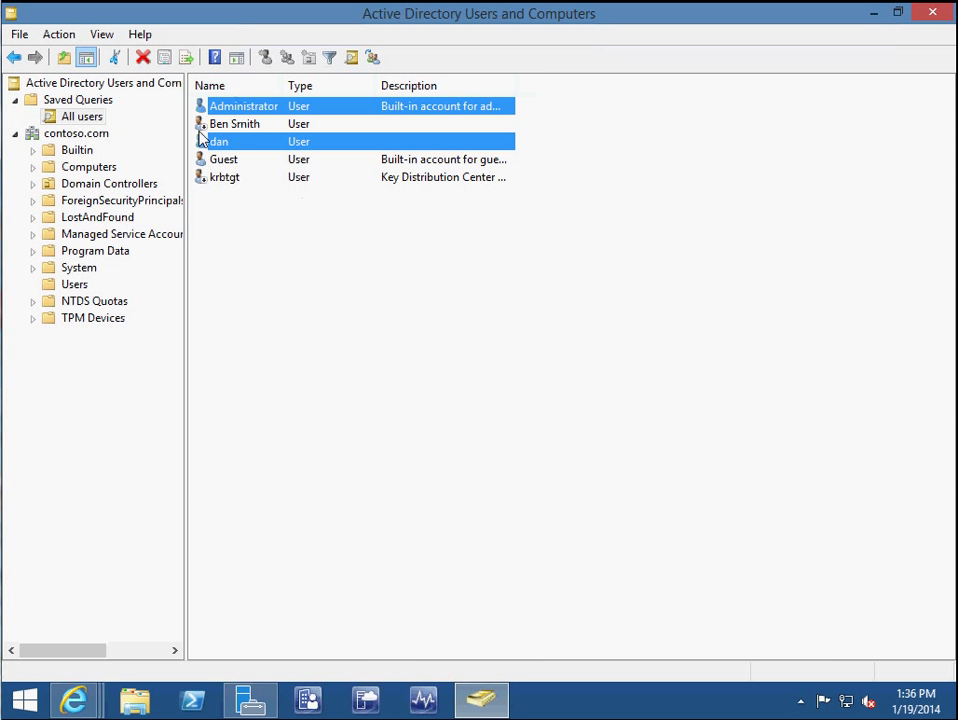
Select all five accounts, Administrator through krbtgt, in the All users list.
{"action": "left_click", "coordinate": [244, 237]}
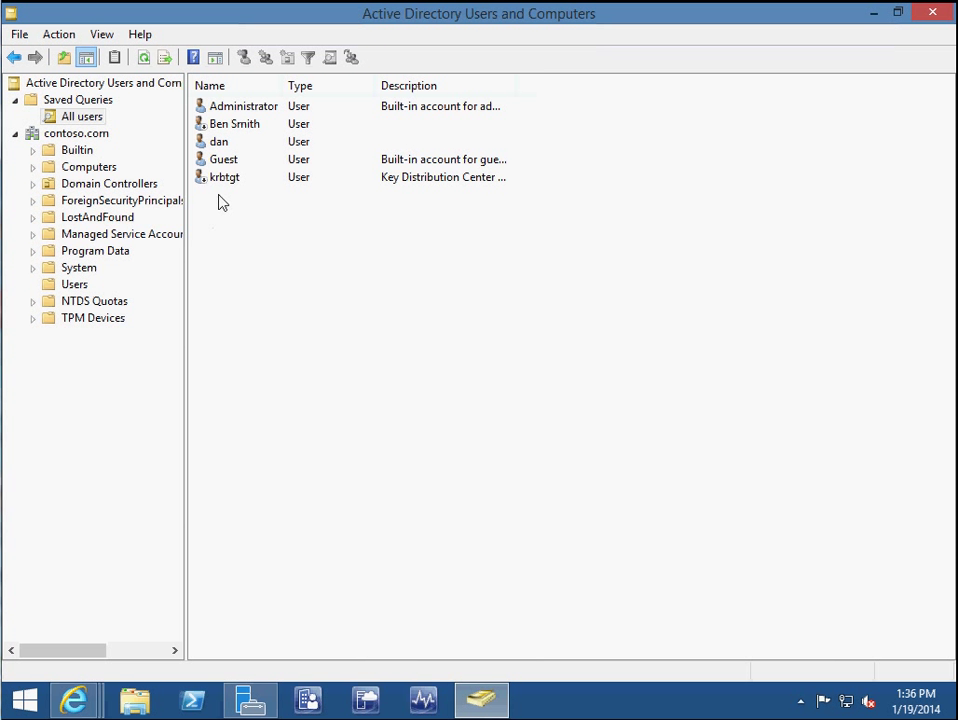
{"action": "left_click", "coordinate": [237, 107], "text": "shift"}
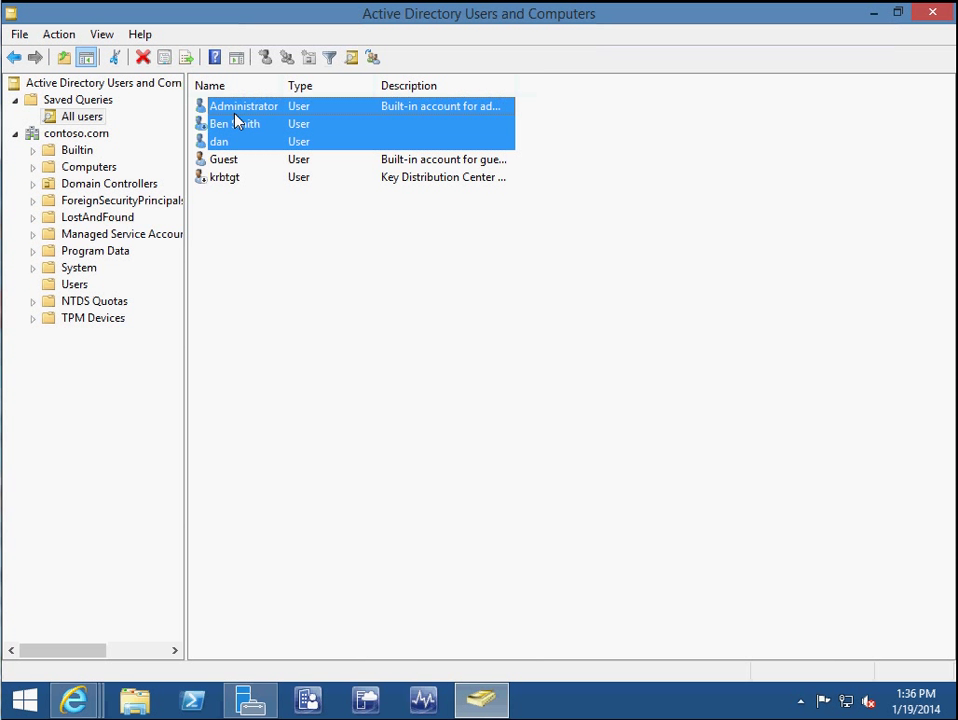
{"action": "left_click", "coordinate": [237, 177], "text": "shift"}
{"action": "left_click", "coordinate": [242, 177]}
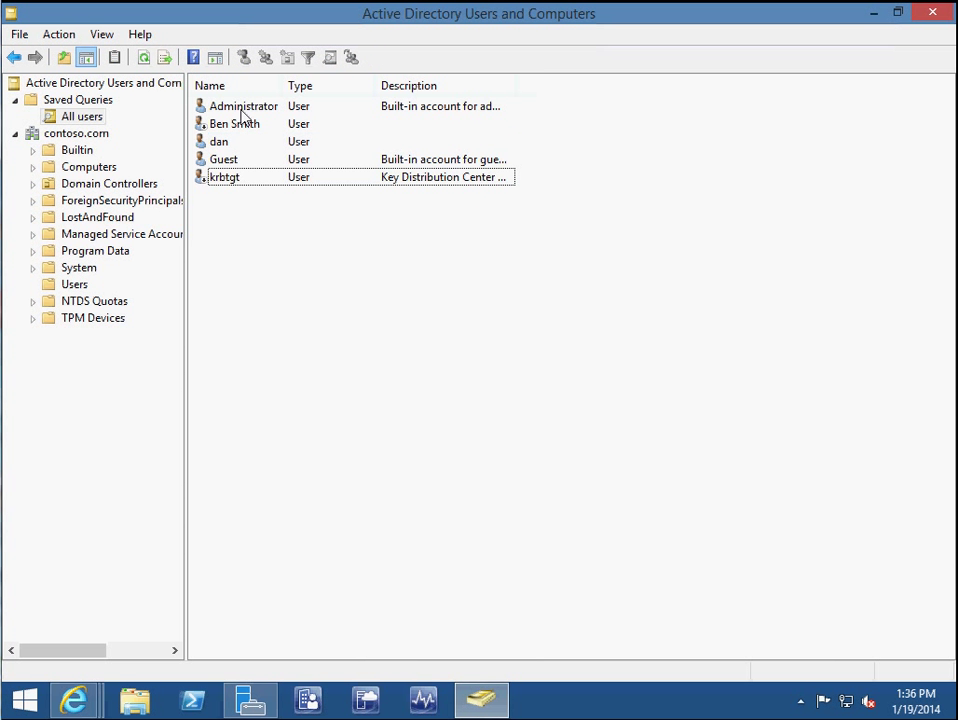
{"action": "left_click_drag", "start_coordinate": [242, 114], "coordinate": [245, 148]}
{"action": "left_click", "coordinate": [260, 221]}
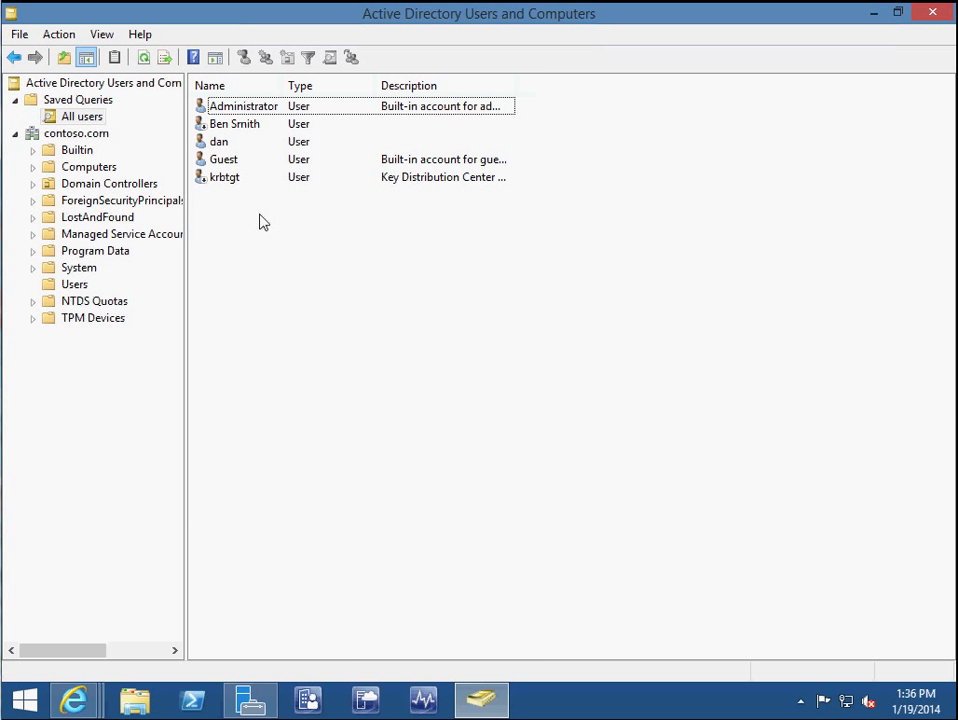
{"action": "left_click", "coordinate": [237, 113]}
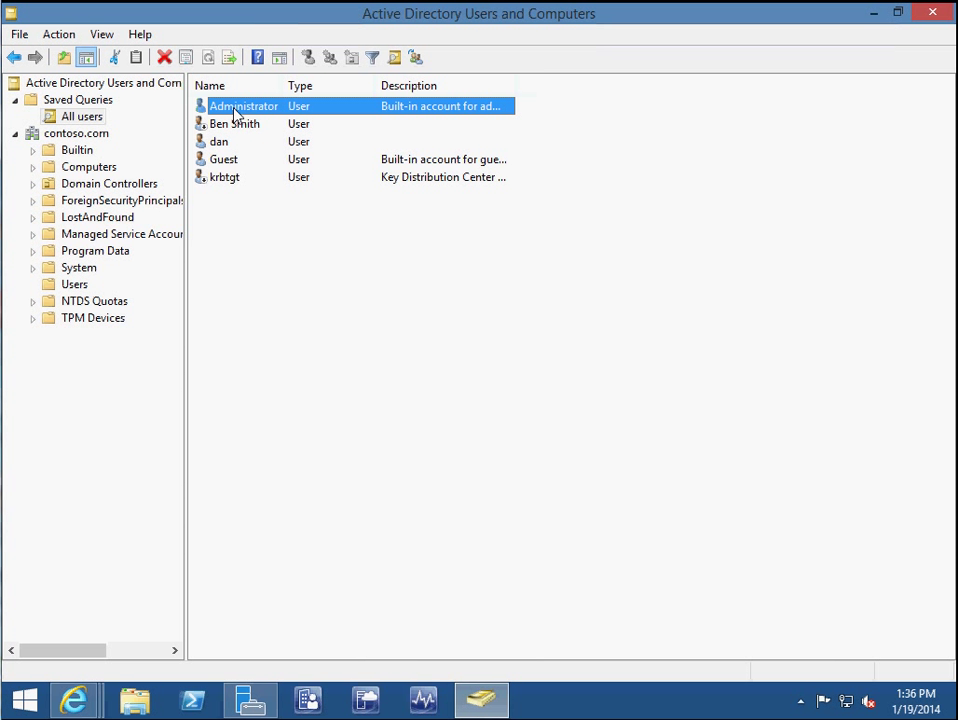
{"action": "left_click", "coordinate": [227, 178], "text": "shift"}
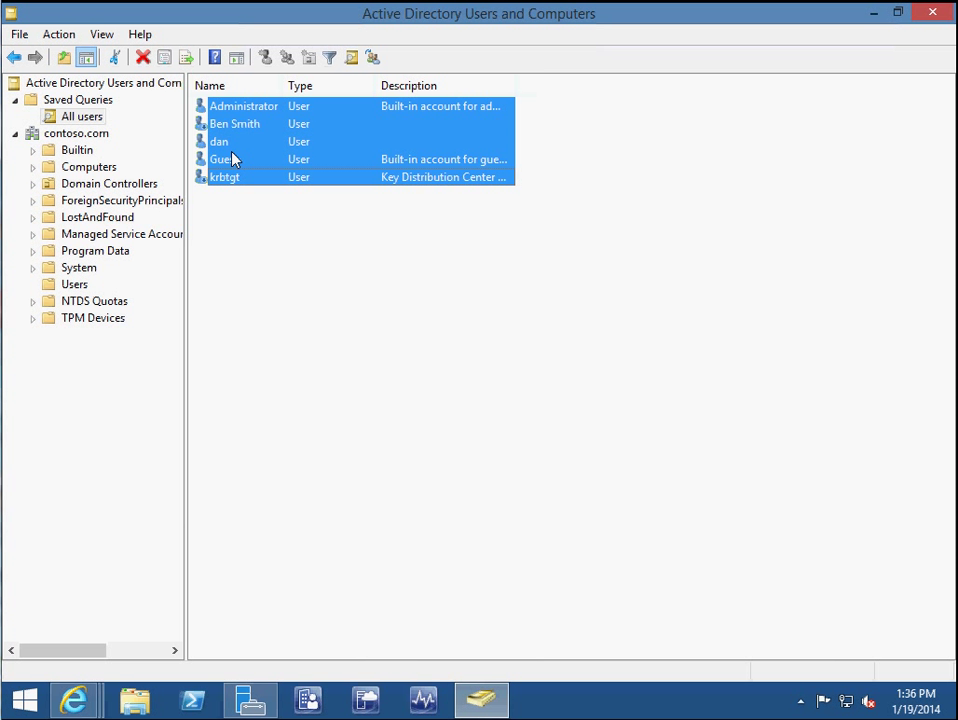
Set the fax number 1211311 for all five selected users via shared properties.
{"action": "right_click", "coordinate": [232, 160]}
{"action": "left_click", "coordinate": [282, 359]}
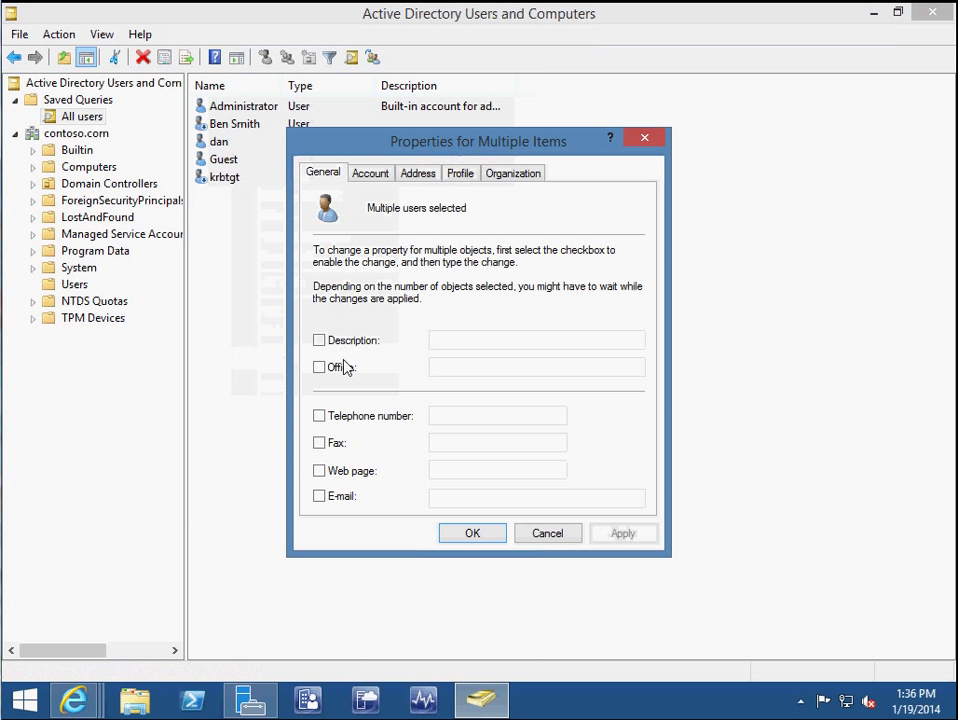
{"action": "left_click", "coordinate": [319, 443]}
{"action": "left_click", "coordinate": [458, 441]}
{"action": "type", "text": "1211311"}
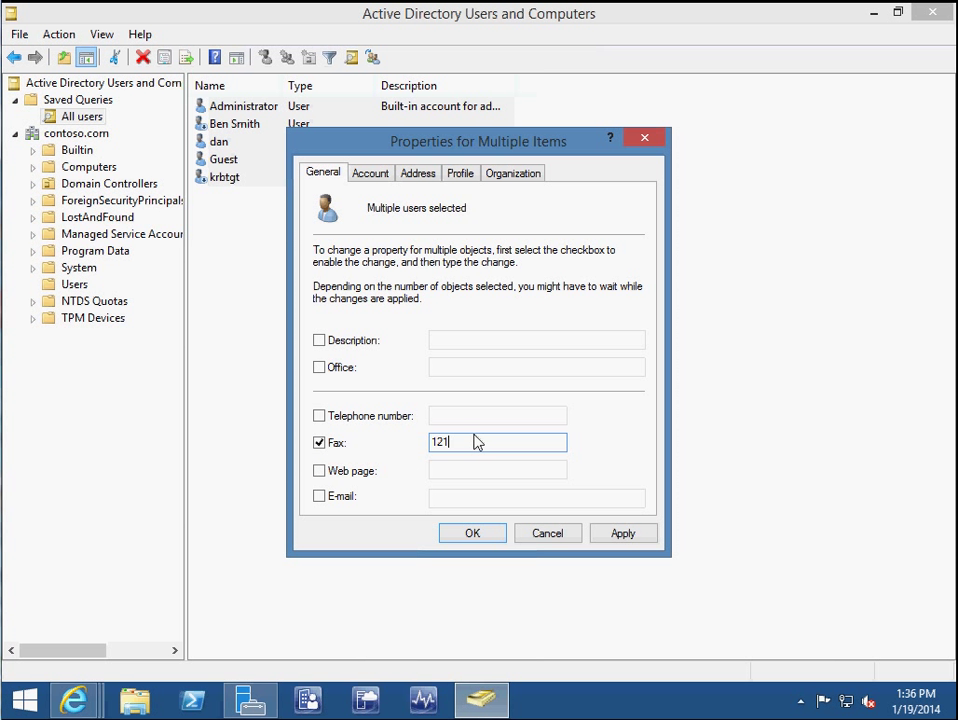
{"action": "left_click", "coordinate": [621, 539]}
{"action": "left_click", "coordinate": [489, 540]}
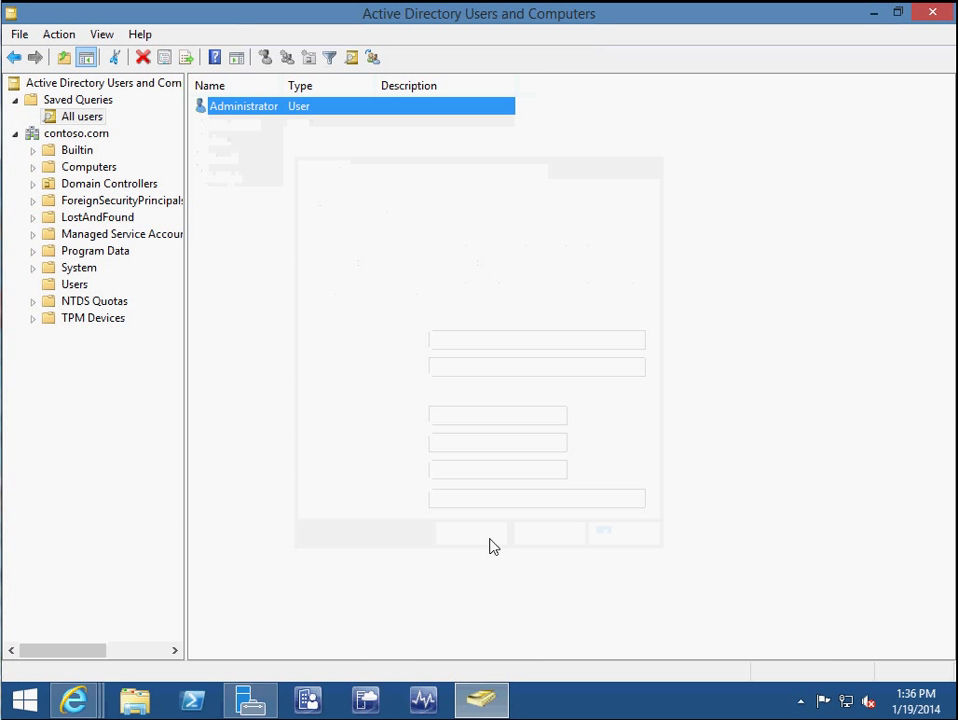
{"action": "left_click", "coordinate": [252, 234]}
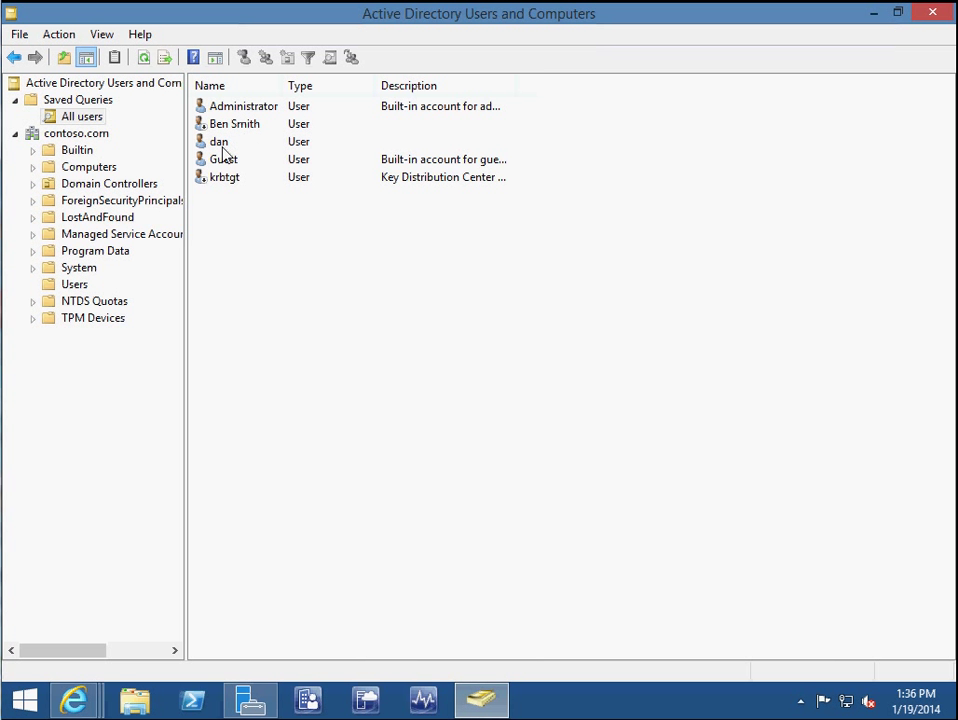
Check the fax number on dan's Telephones tab, then close his properties.
{"action": "right_click", "coordinate": [214, 143]}
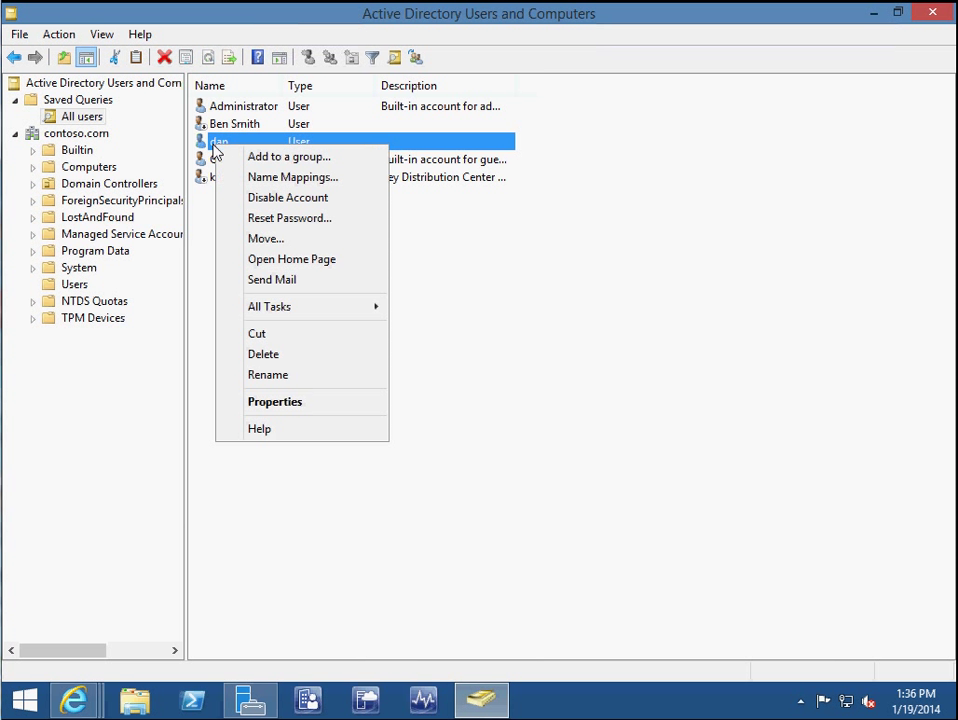
{"action": "left_click", "coordinate": [258, 404]}
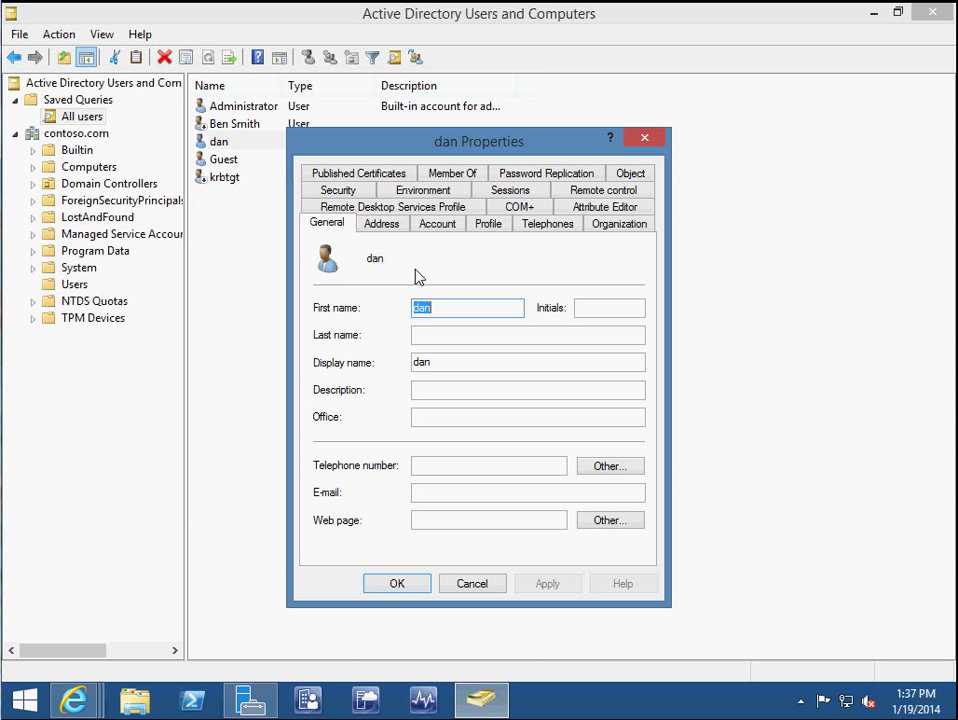
{"action": "left_click", "coordinate": [436, 222]}
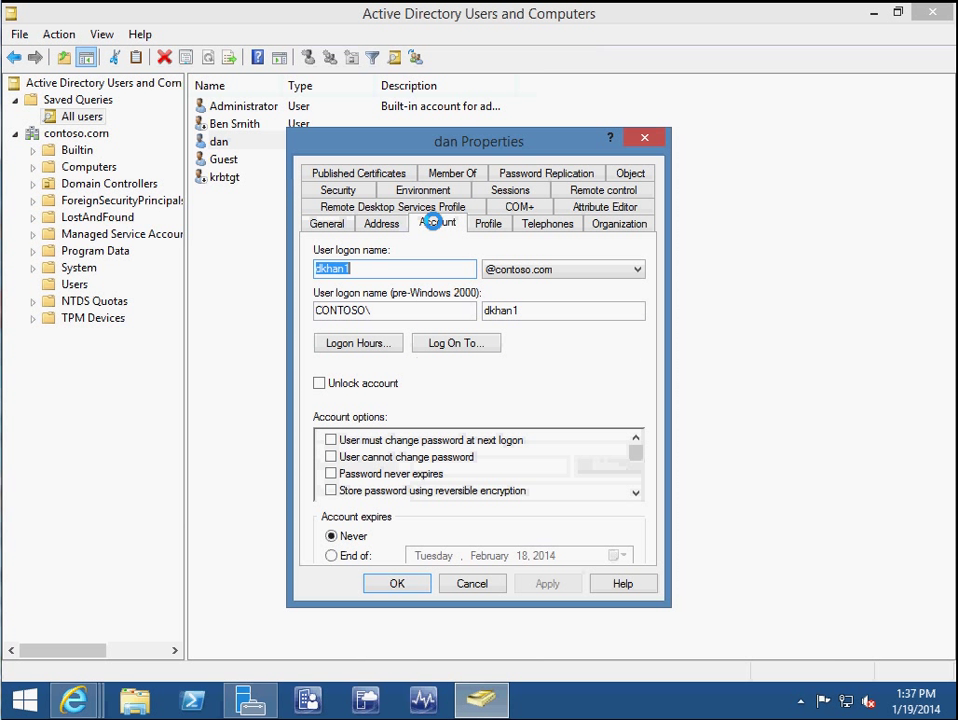
{"action": "left_click", "coordinate": [325, 225]}
{"action": "left_click", "coordinate": [537, 224]}
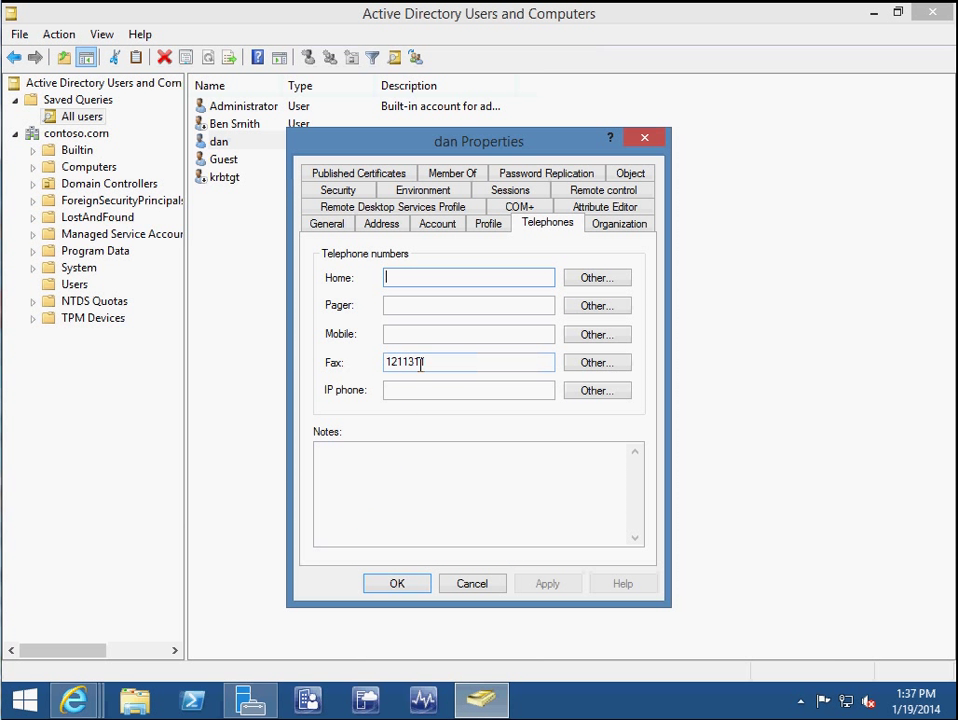
{"action": "left_click", "coordinate": [644, 140]}
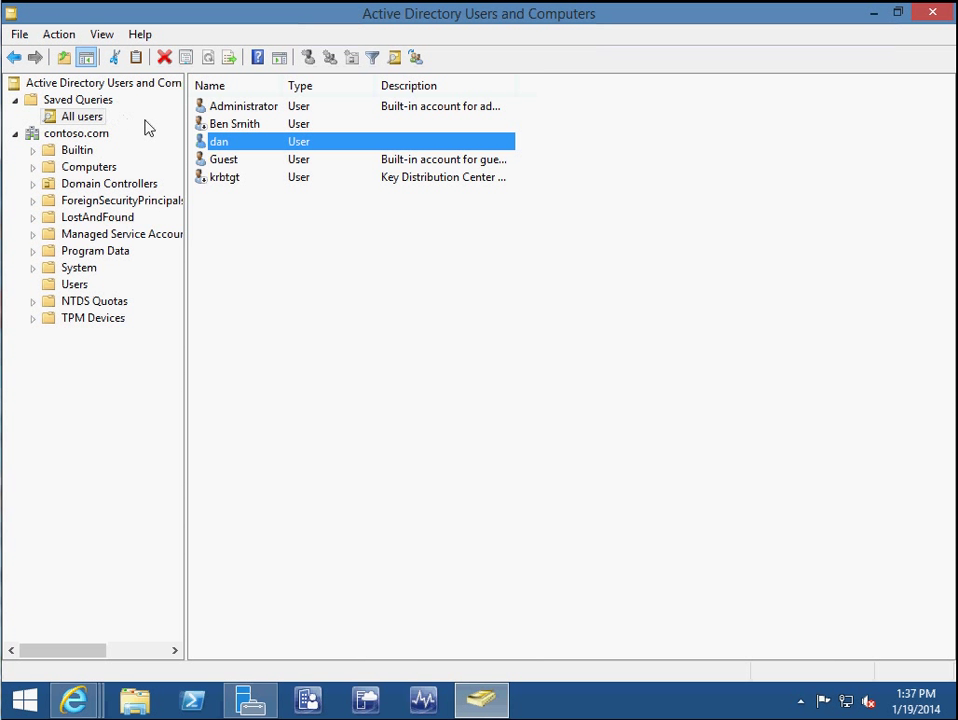
{"action": "left_click", "coordinate": [281, 292]}
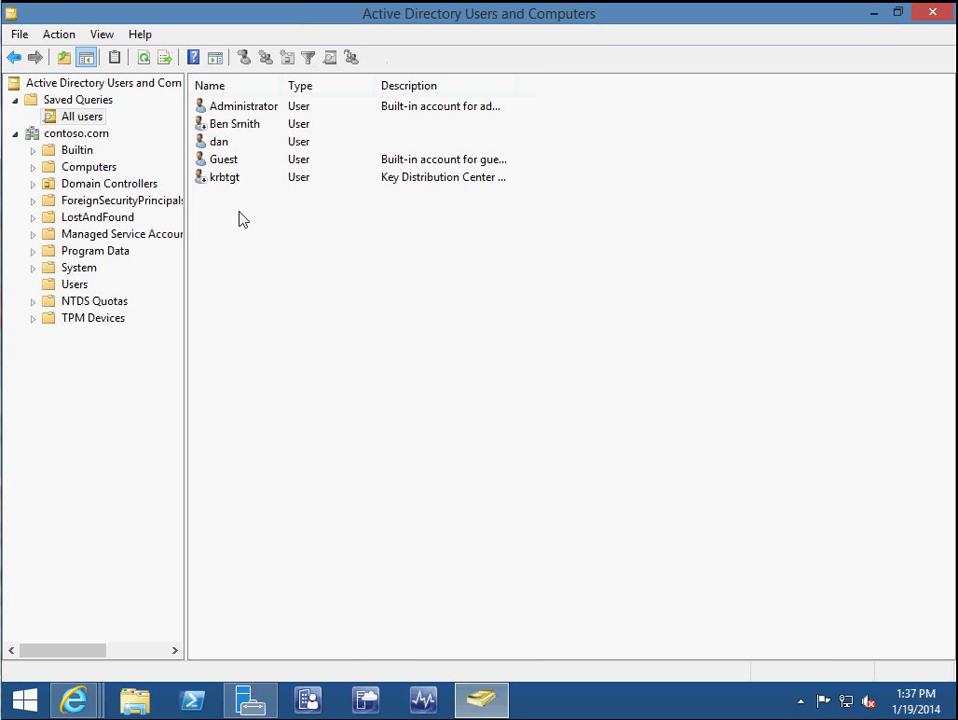
{"action": "left_click", "coordinate": [213, 108]}
{"action": "left_click", "coordinate": [235, 143], "text": "shift"}
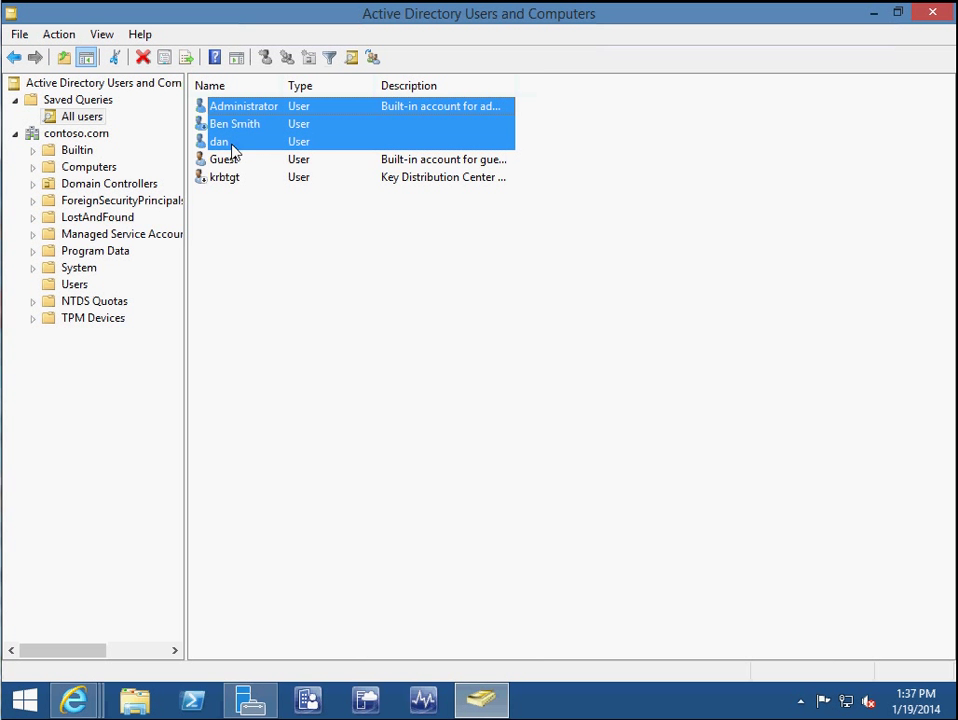
{"action": "right_click", "coordinate": [237, 146]}
{"action": "left_click", "coordinate": [316, 365]}
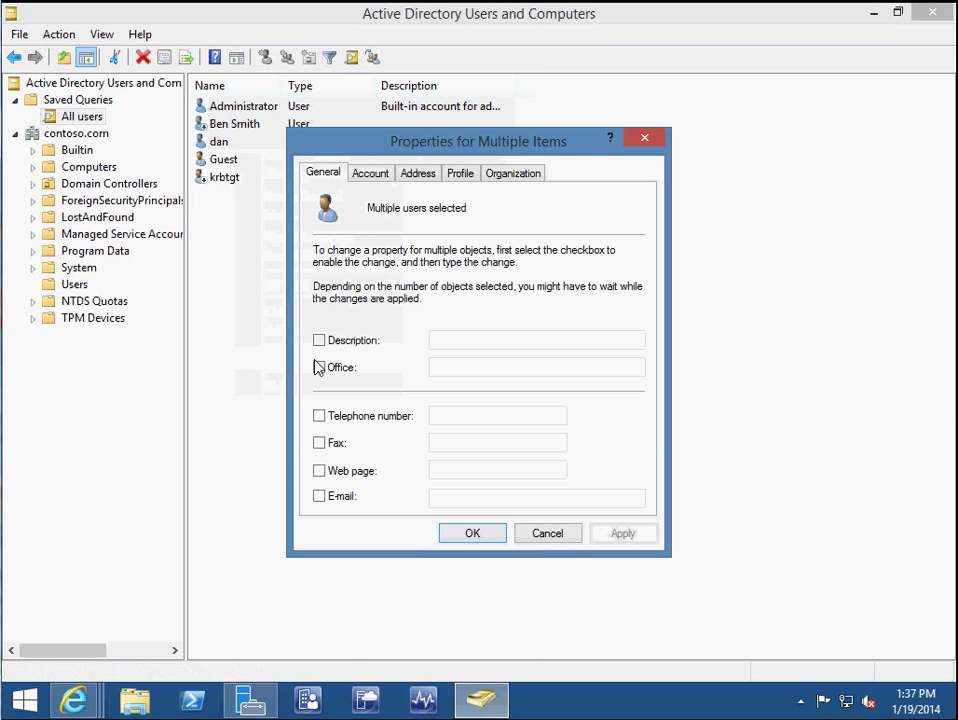
Review the Account, Address, Profile and Organization bulk-edit tabs, then close and deselect.
{"action": "left_click", "coordinate": [370, 174]}
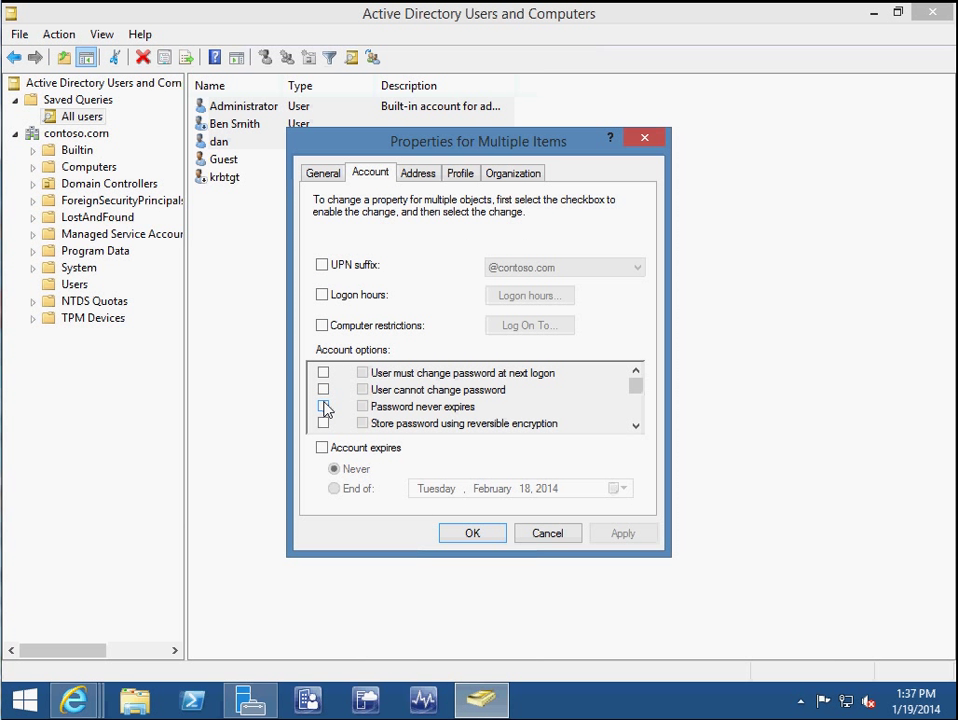
{"action": "left_click", "coordinate": [428, 175]}
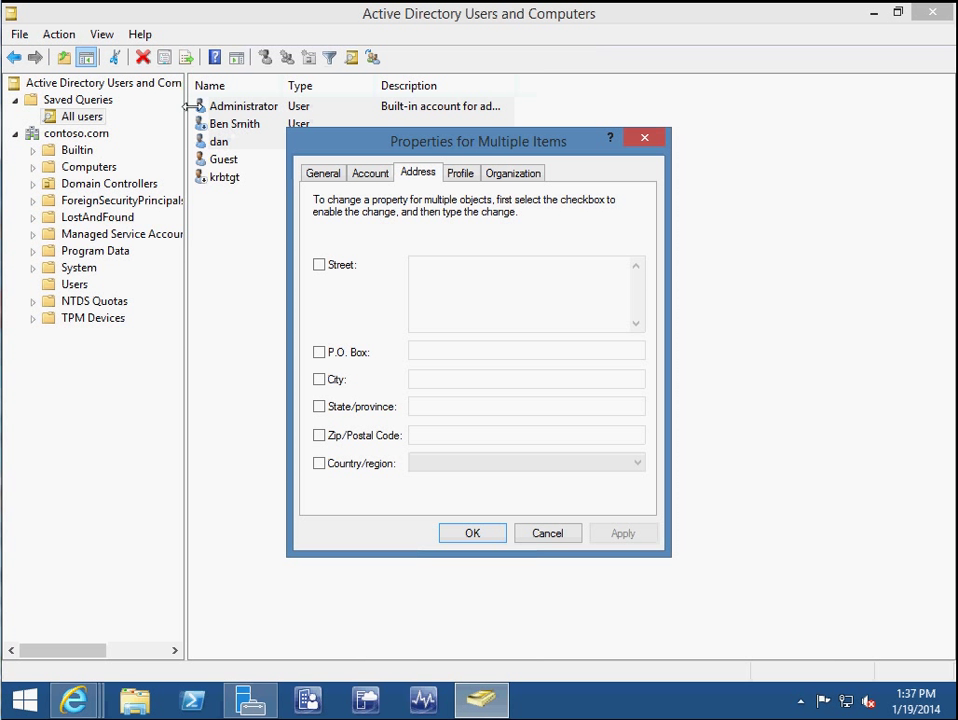
{"action": "left_click", "coordinate": [472, 175]}
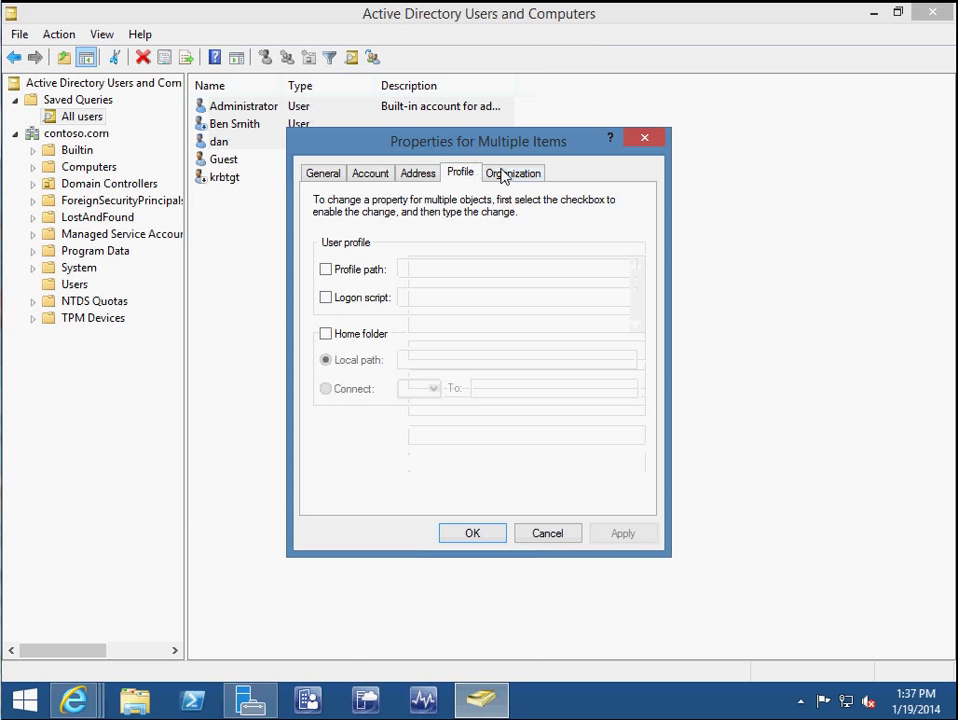
{"action": "left_click", "coordinate": [503, 174]}
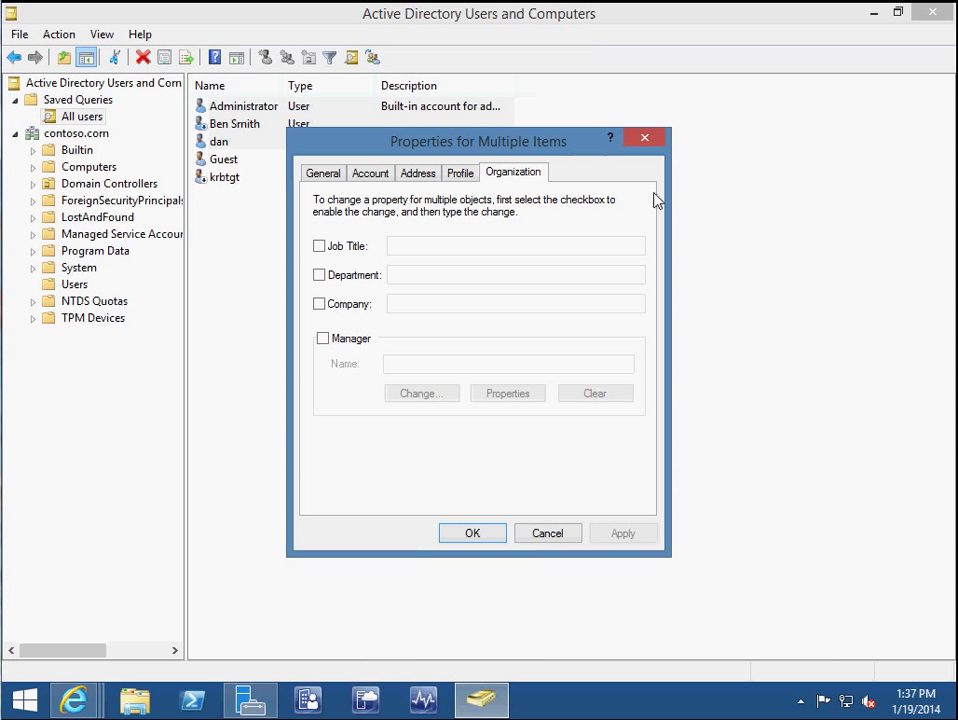
{"action": "left_click", "coordinate": [650, 142]}
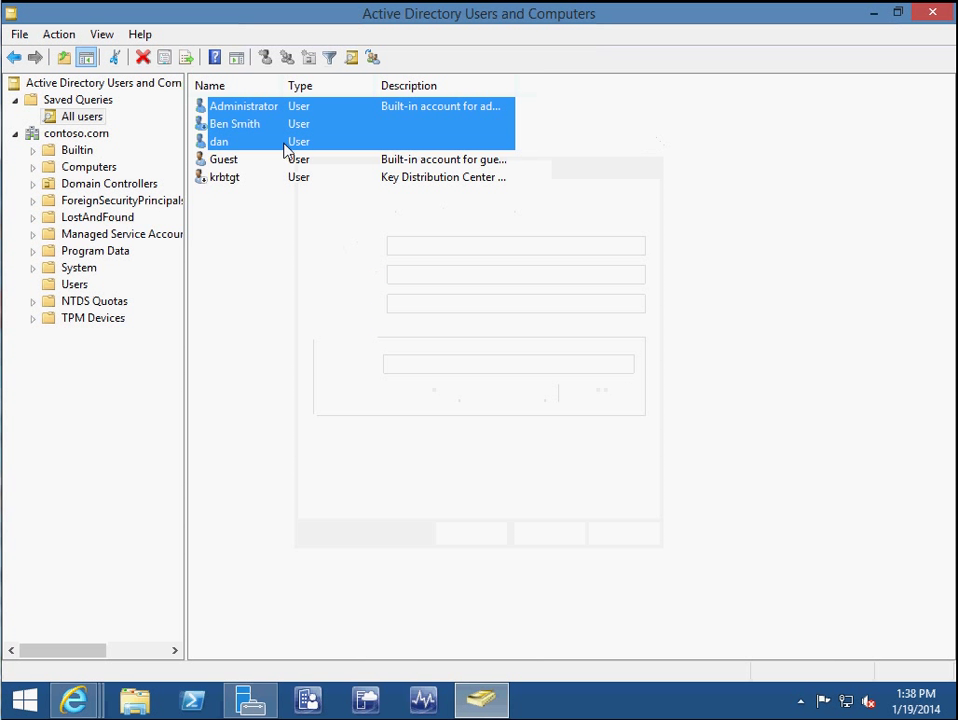
{"action": "left_click", "coordinate": [245, 347]}
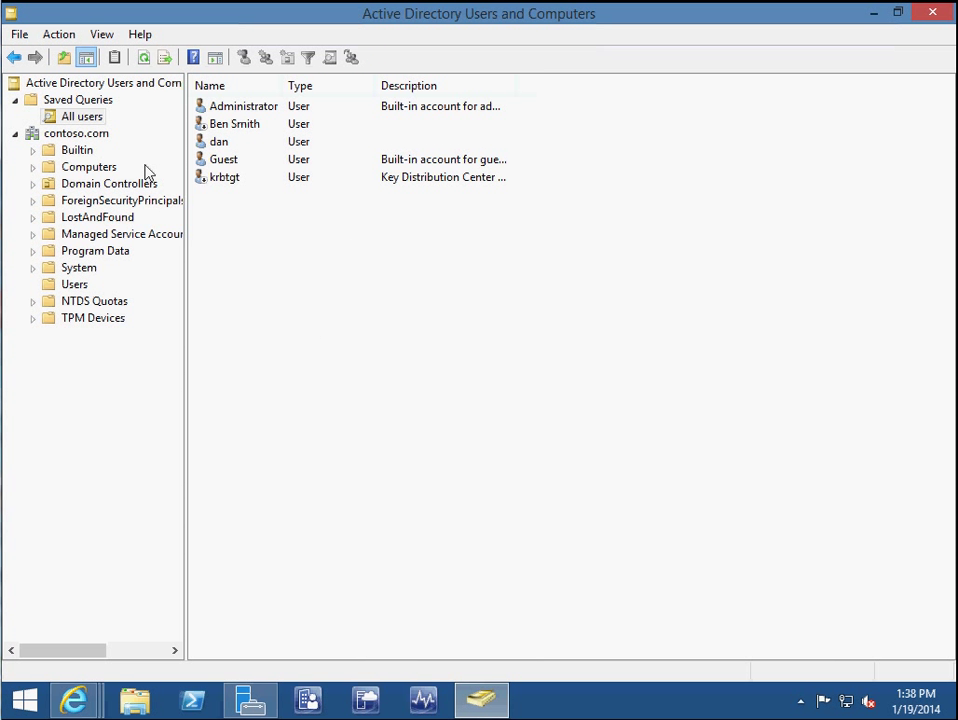
Show the All users query, then minimize windows to the WiseSoft page and desktop.
{"action": "left_click", "coordinate": [95, 117]}
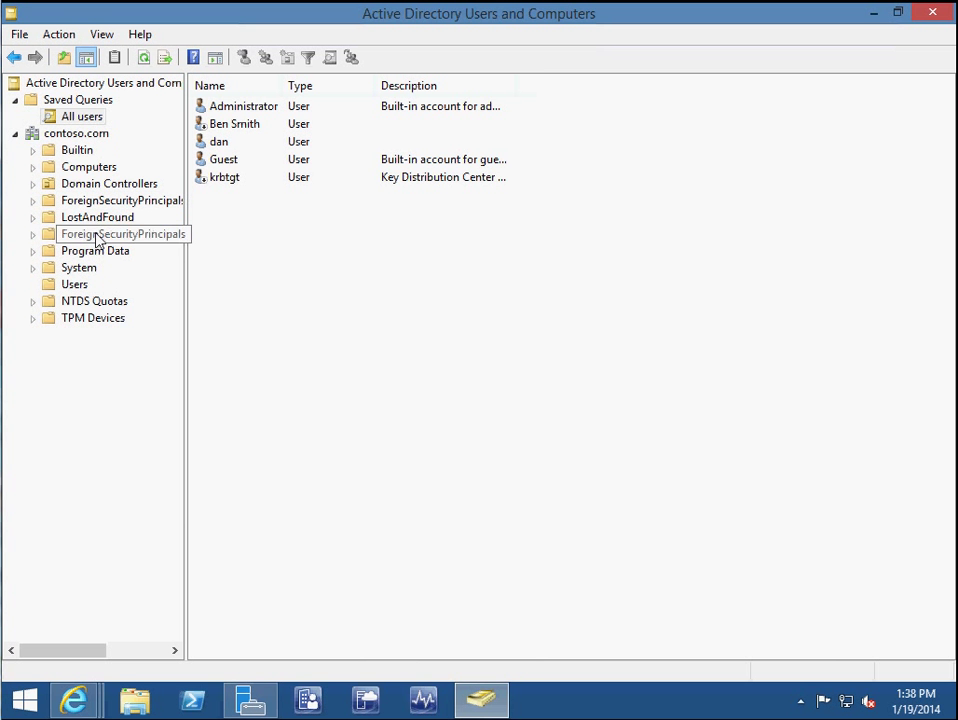
{"action": "left_click", "coordinate": [873, 14]}
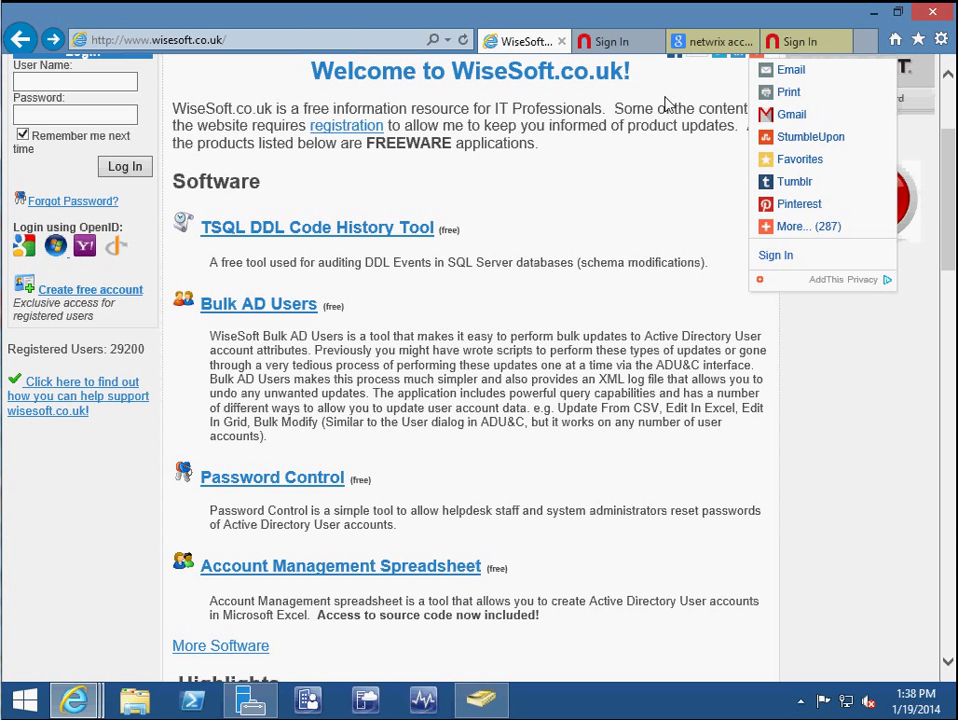
{"action": "left_click", "coordinate": [873, 12]}
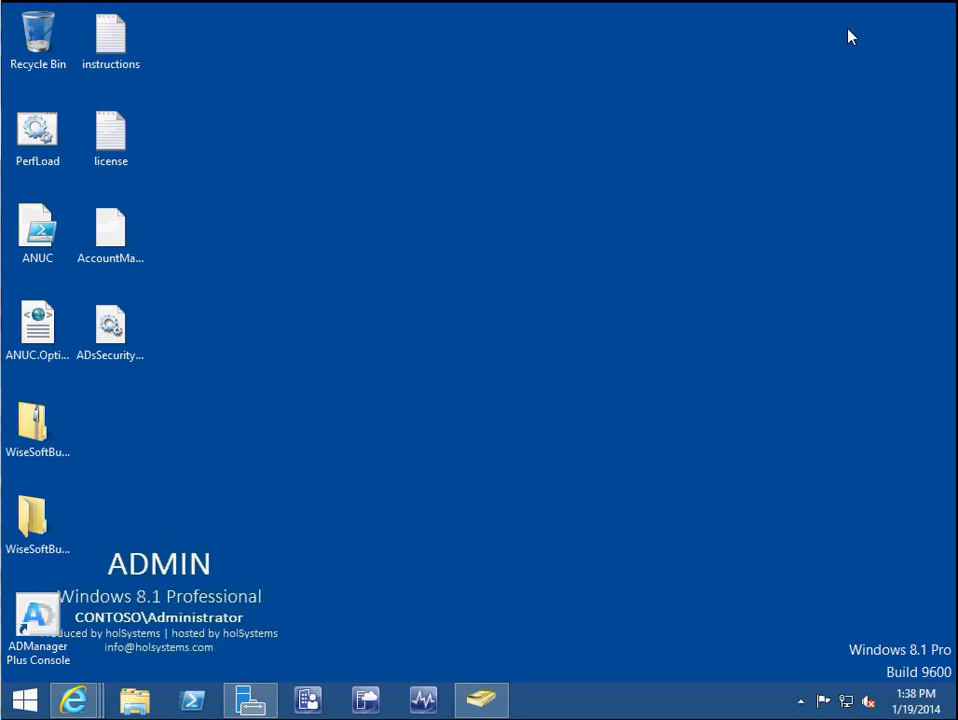
Launch the ADManager Plus Console desktop shortcut and log in at localhost:8080.
{"action": "double_click", "coordinate": [44, 644]}
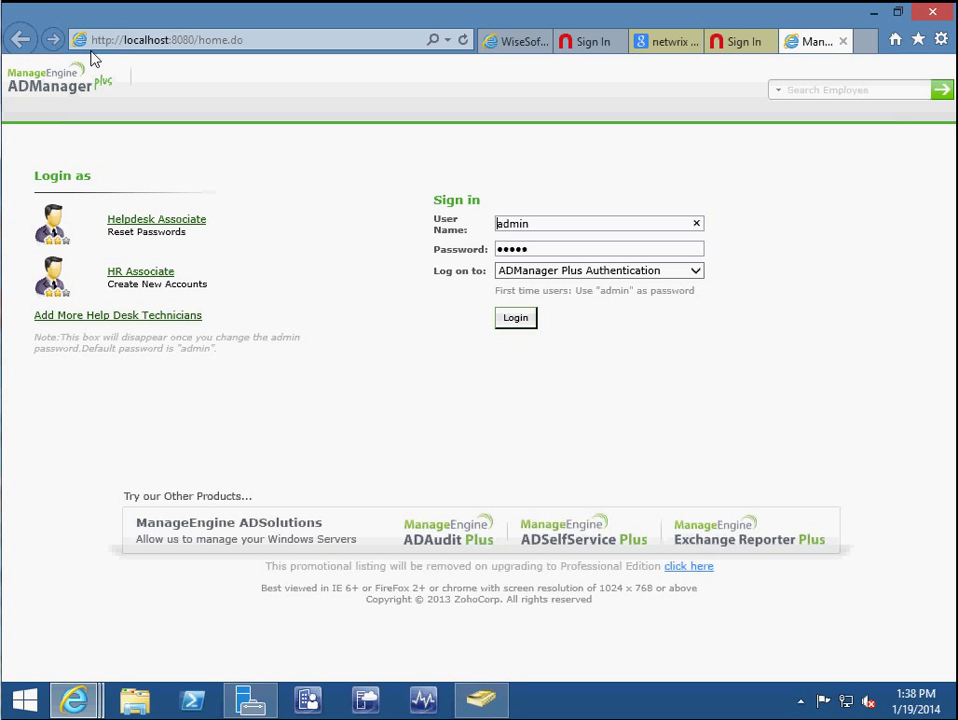
{"action": "left_click", "coordinate": [518, 319]}
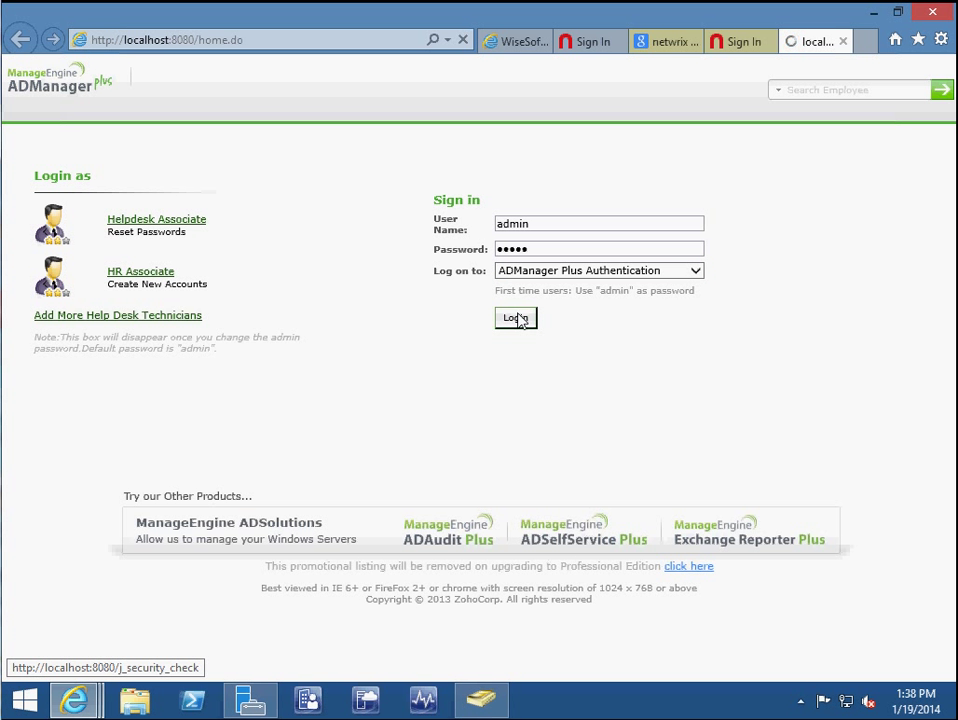
Refresh the No. Of Users count on the contoso.com dashboard and scroll the charts.
{"action": "scroll", "coordinate": [168, 415], "scroll_direction": "down", "scroll_amount": 2}
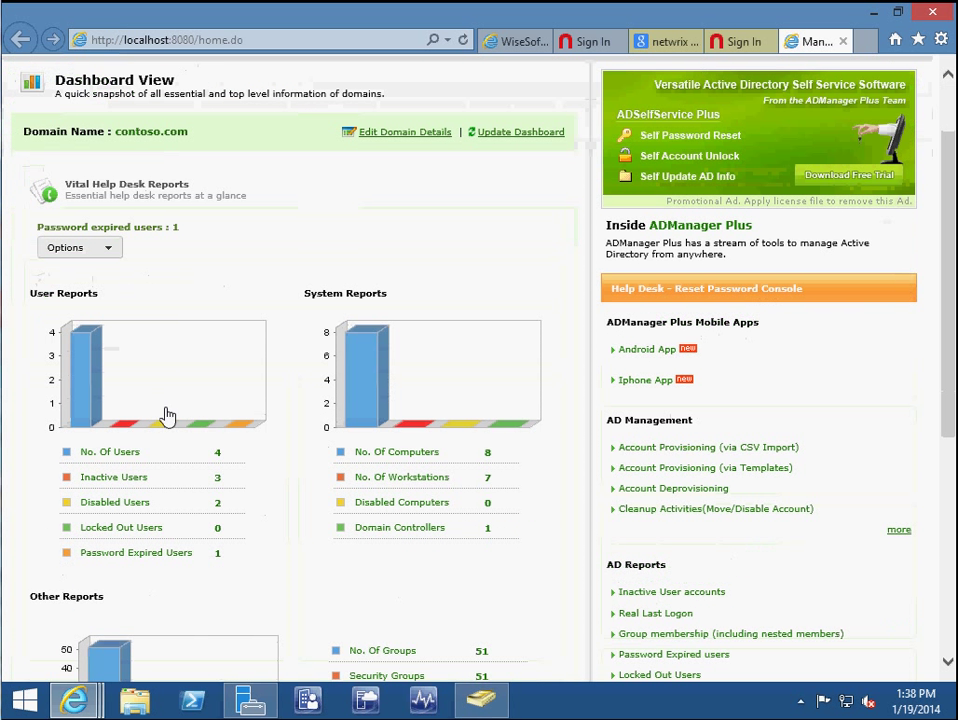
{"action": "mouse_move", "coordinate": [172, 460]}
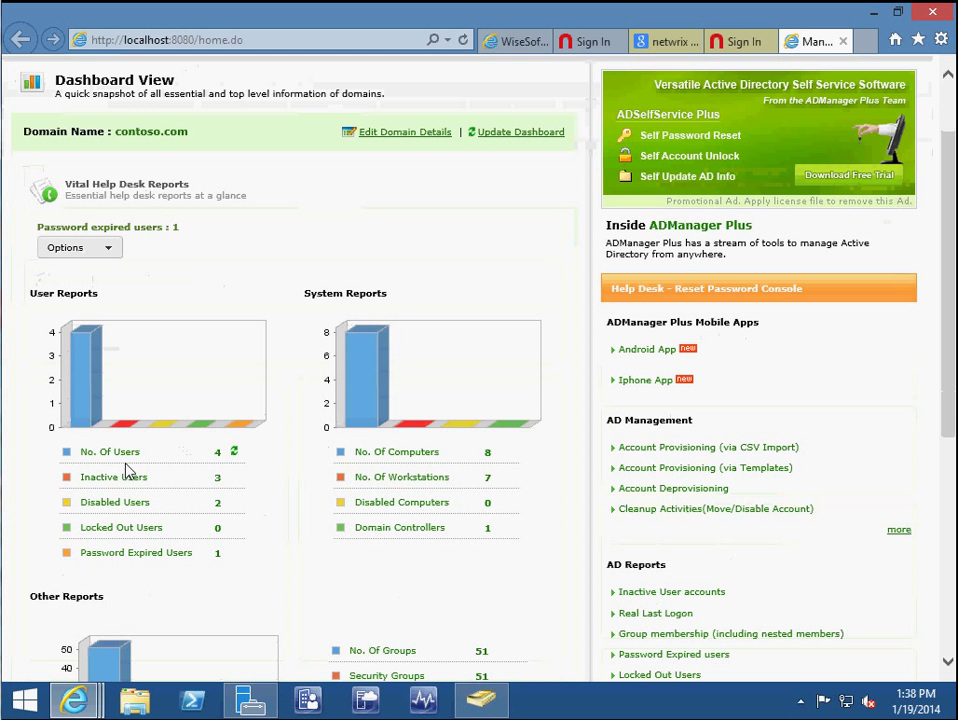
{"action": "left_click", "coordinate": [233, 453]}
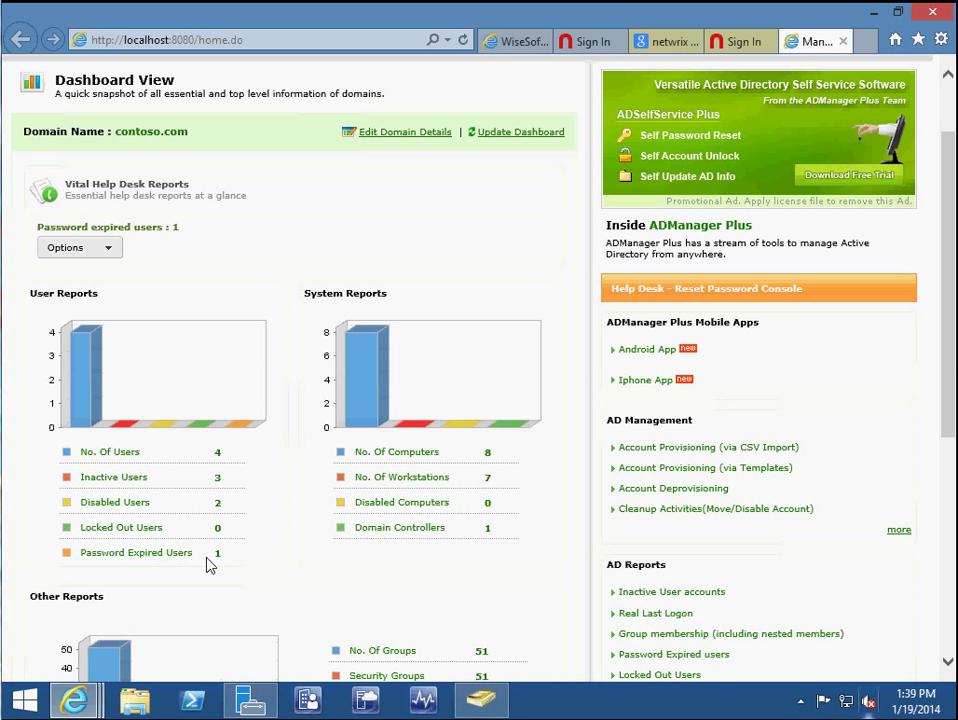
{"action": "scroll", "coordinate": [302, 614], "scroll_direction": "down", "scroll_amount": 3}
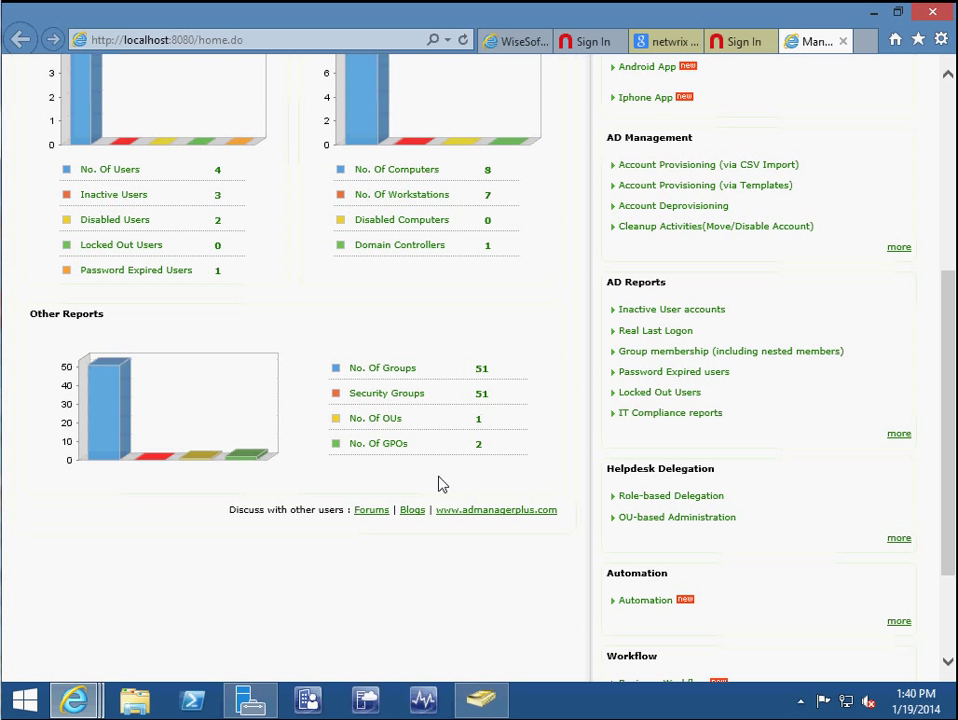
{"action": "scroll", "coordinate": [440, 483], "scroll_direction": "up", "scroll_amount": 1}
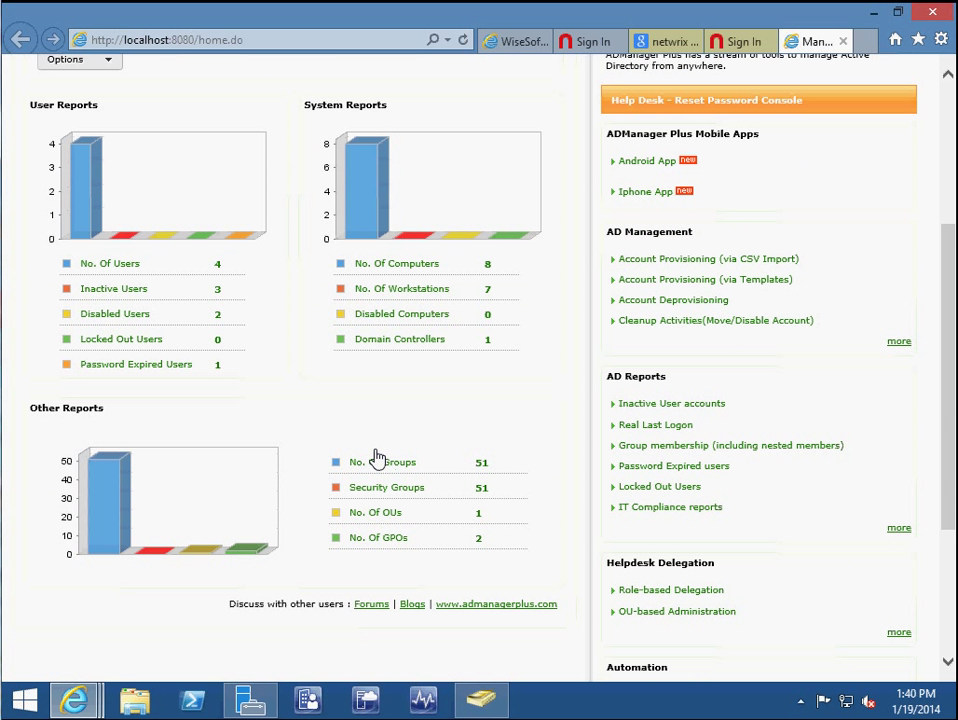
Glance at the GPO count report, then return to the ADManager Plus dashboard.
{"action": "left_click", "coordinate": [479, 542]}
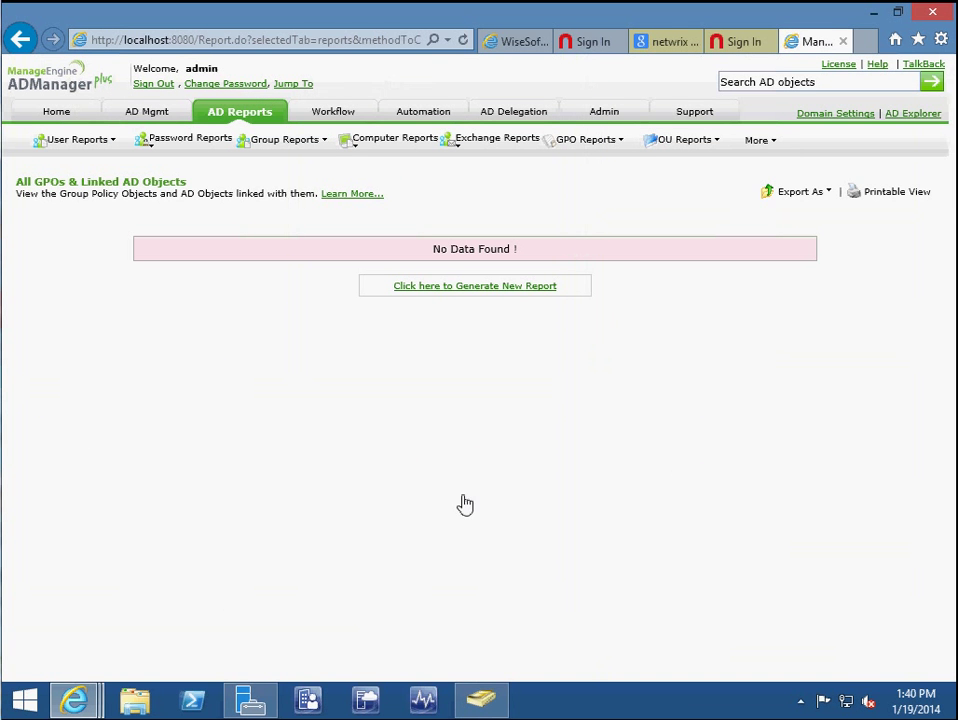
{"action": "left_click", "coordinate": [20, 39]}
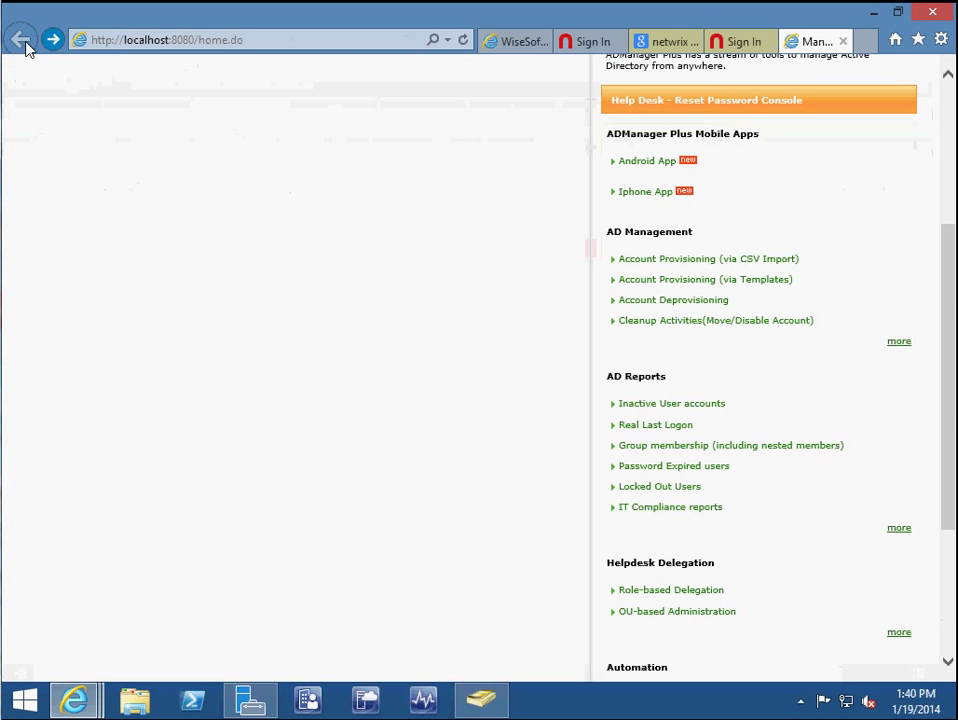
{"action": "scroll", "coordinate": [276, 427], "scroll_direction": "up", "scroll_amount": 3}
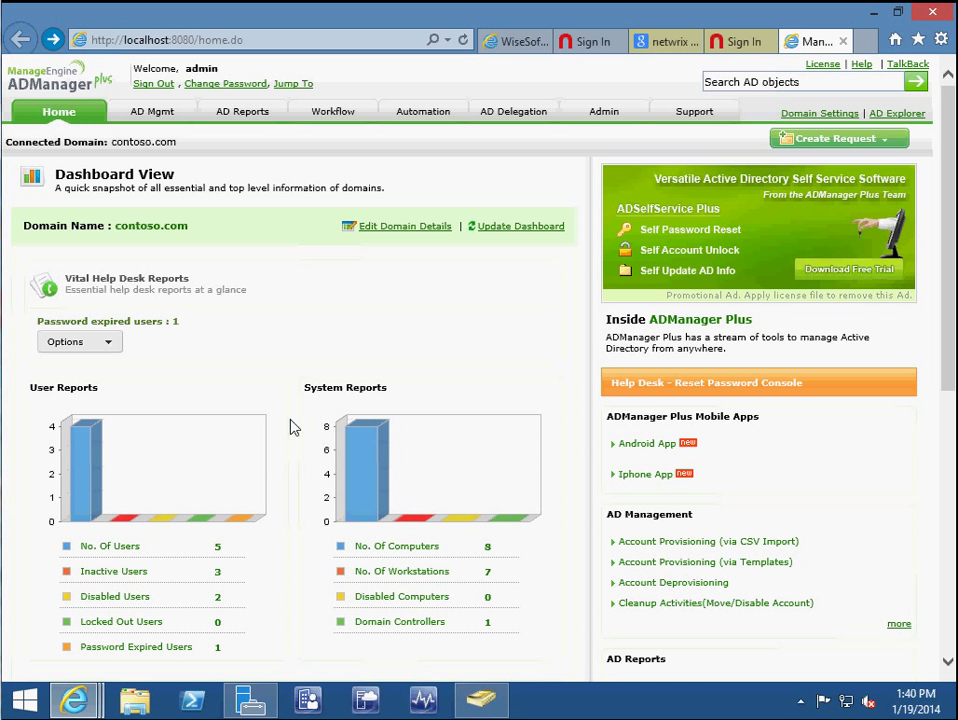
Open the All users report of five accounts and view dan's properties without saving changes.
{"action": "left_click", "coordinate": [221, 549]}
{"action": "left_click", "coordinate": [219, 550]}
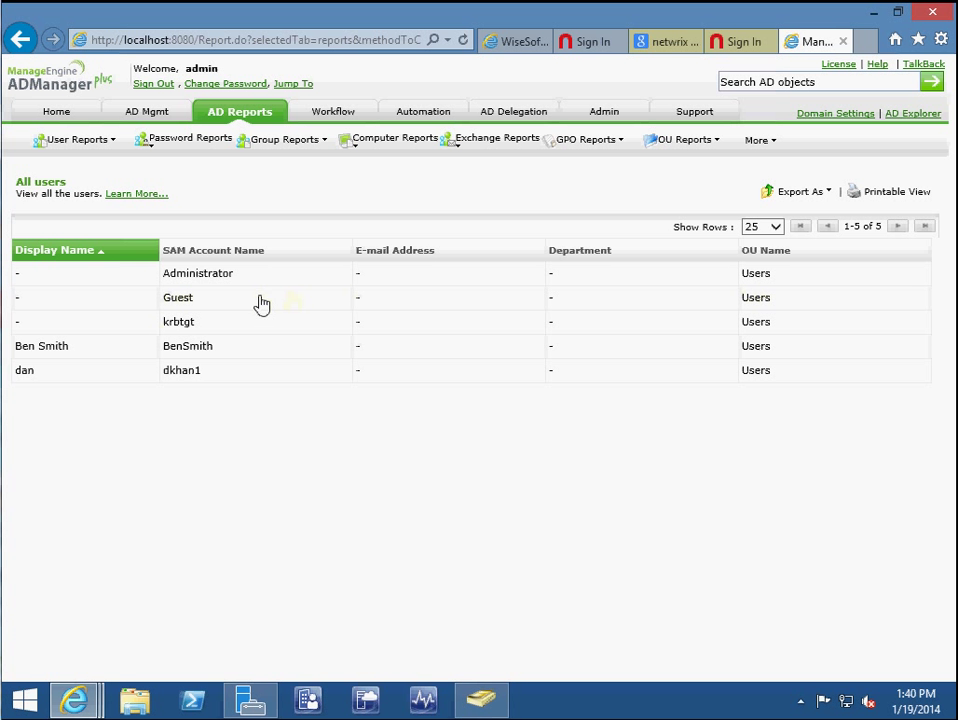
{"action": "left_click", "coordinate": [183, 372]}
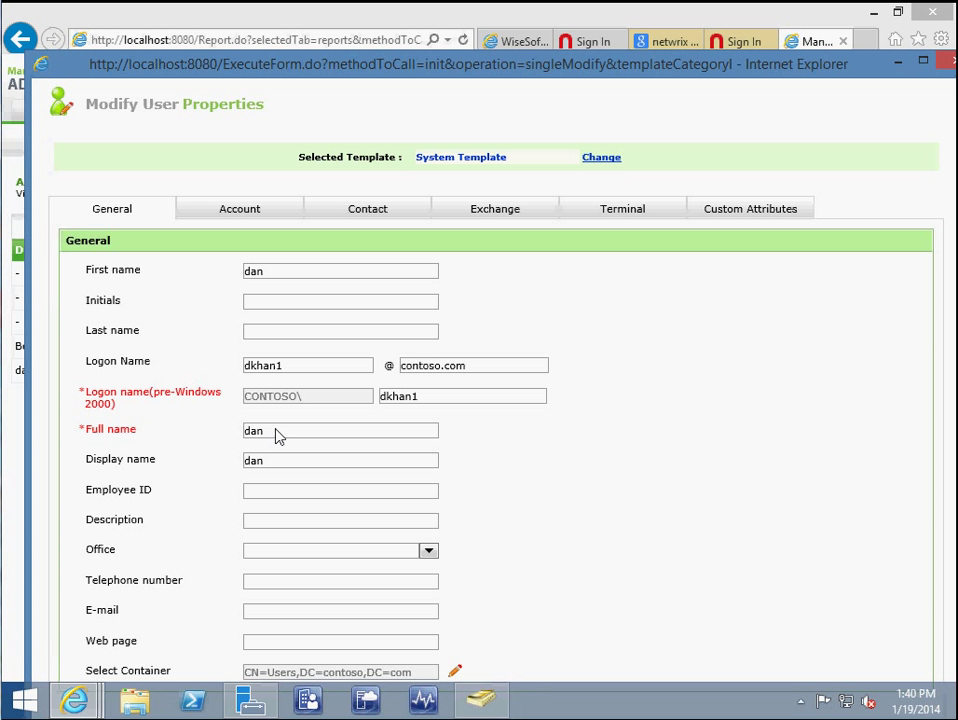
{"action": "scroll", "coordinate": [257, 415], "scroll_direction": "down", "scroll_amount": 1}
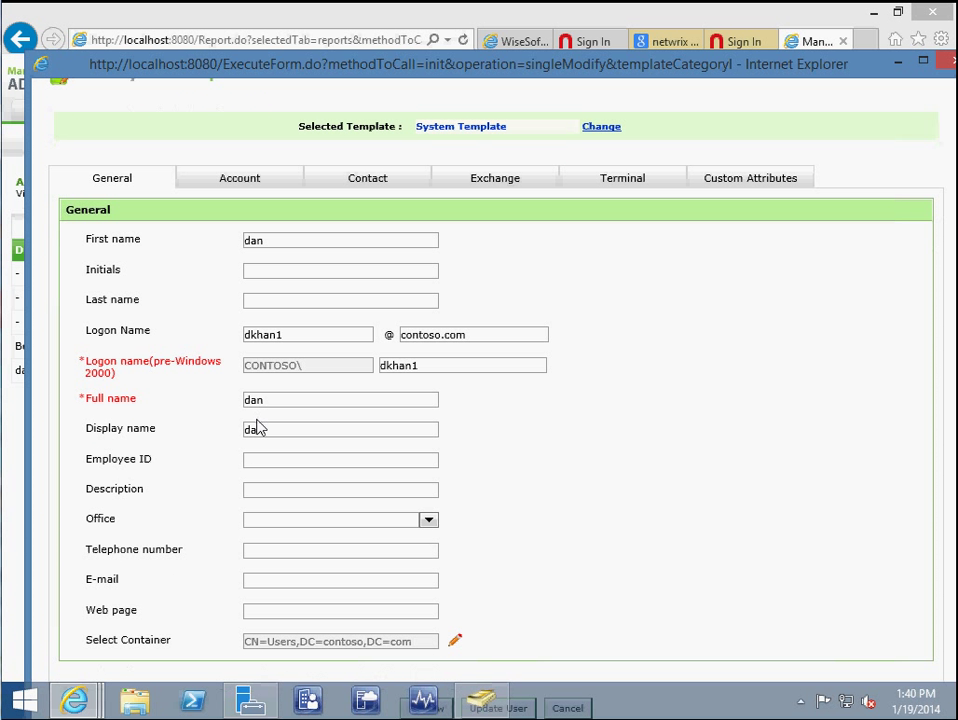
{"action": "left_click", "coordinate": [951, 61]}
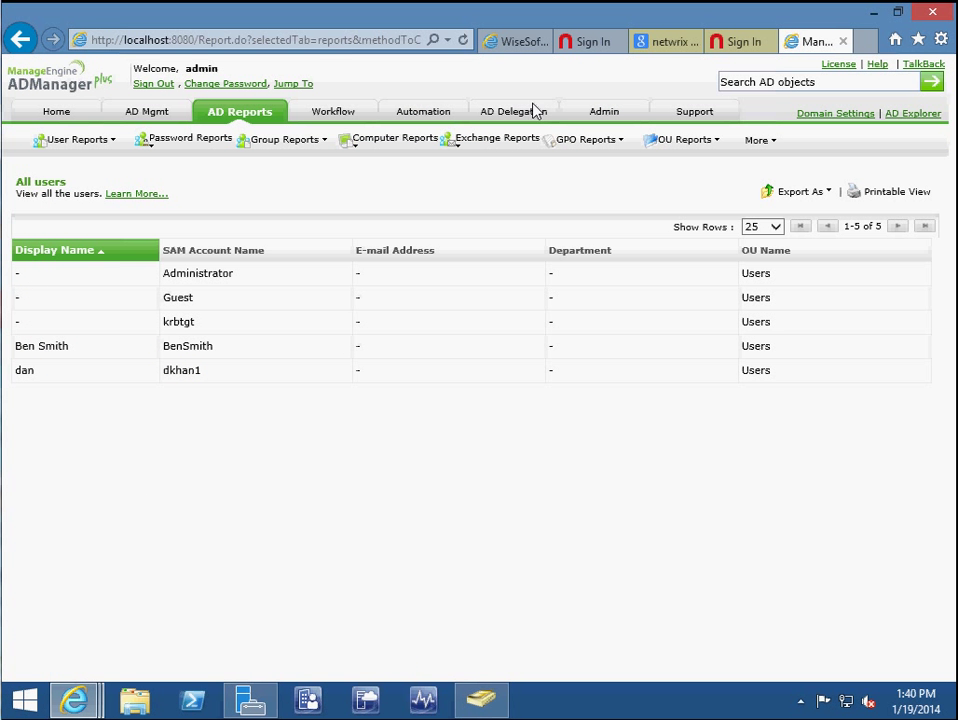
Browse the Bulk User Management tools under AD Mgmt, then go back to the WiseSoft.co.uk tab.
{"action": "left_click", "coordinate": [150, 113]}
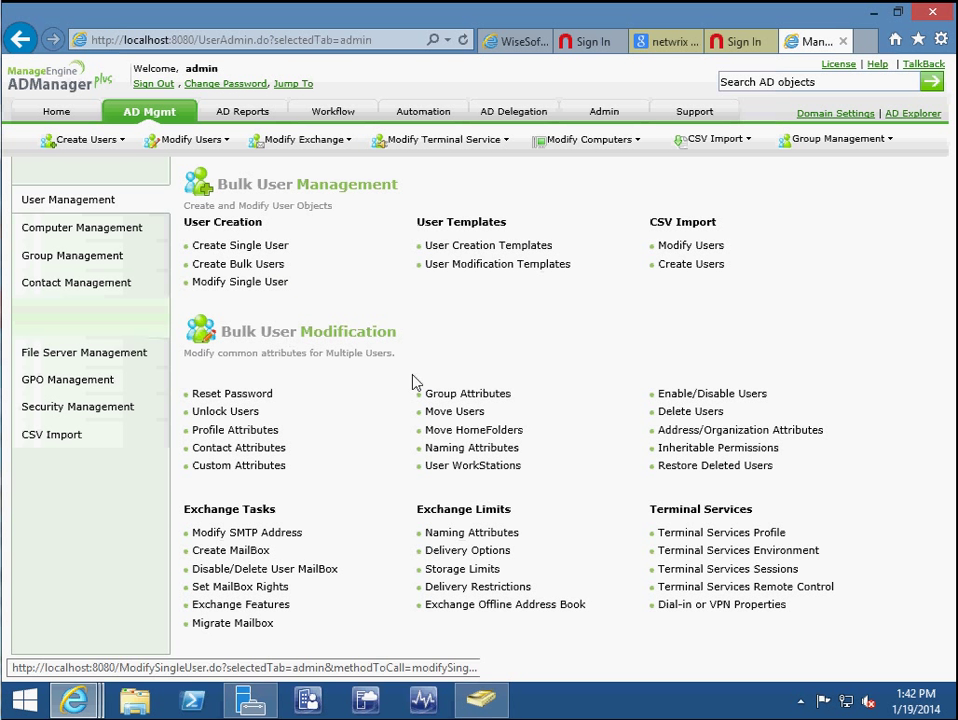
{"action": "left_click", "coordinate": [509, 43]}
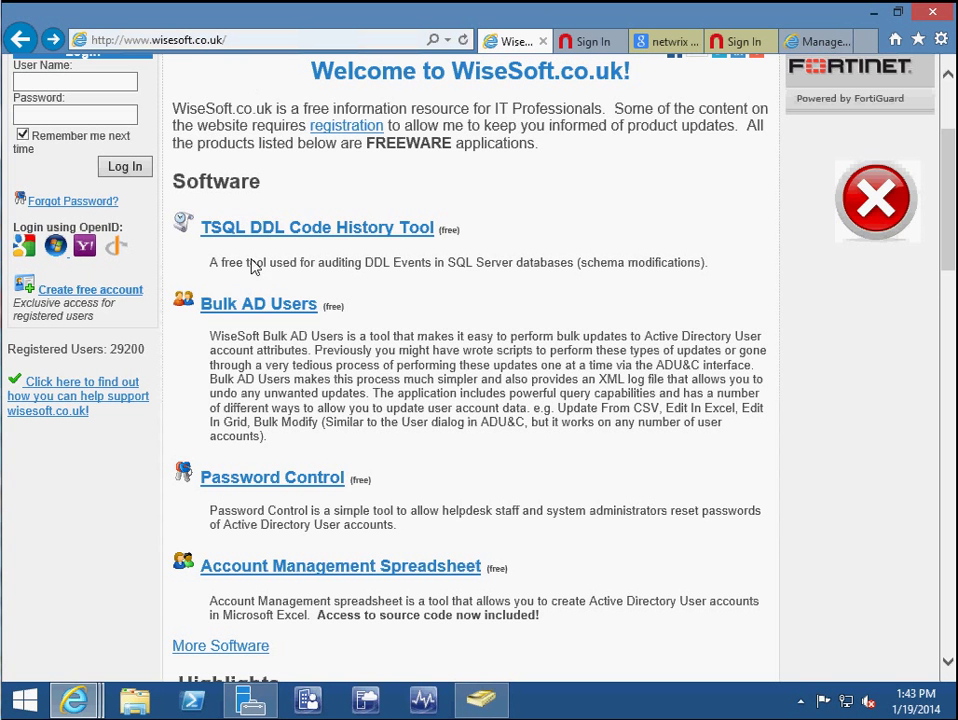
Read the Bulk AD Users freeware entry on WiseSoft.co.uk, then minimise the browser.
{"action": "scroll", "coordinate": [252, 331], "scroll_direction": "down", "scroll_amount": 1}
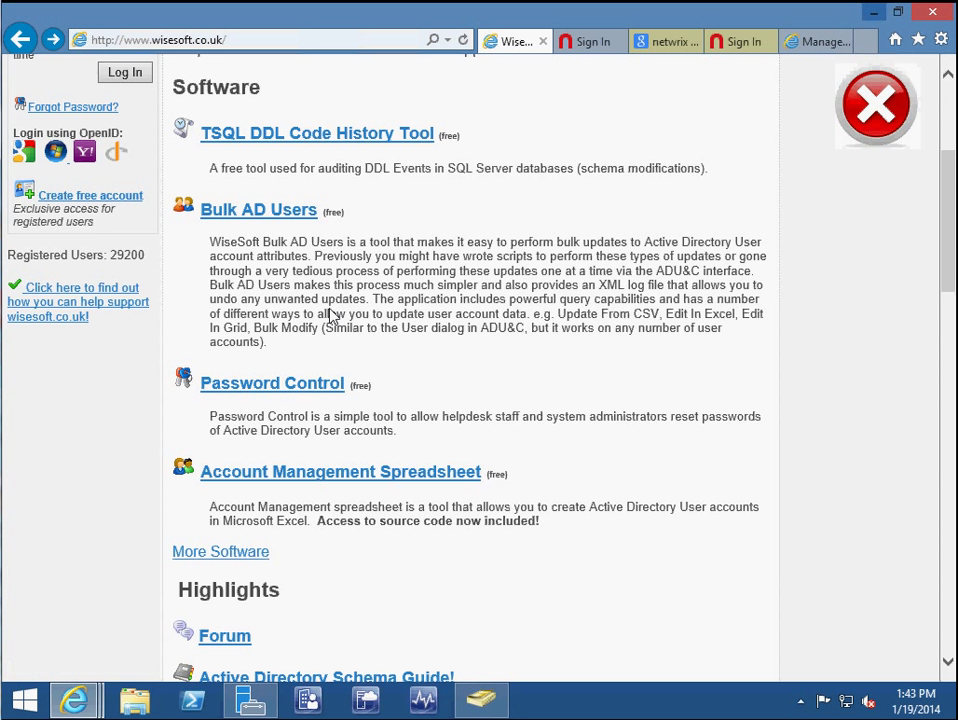
{"action": "left_click", "coordinate": [873, 12]}
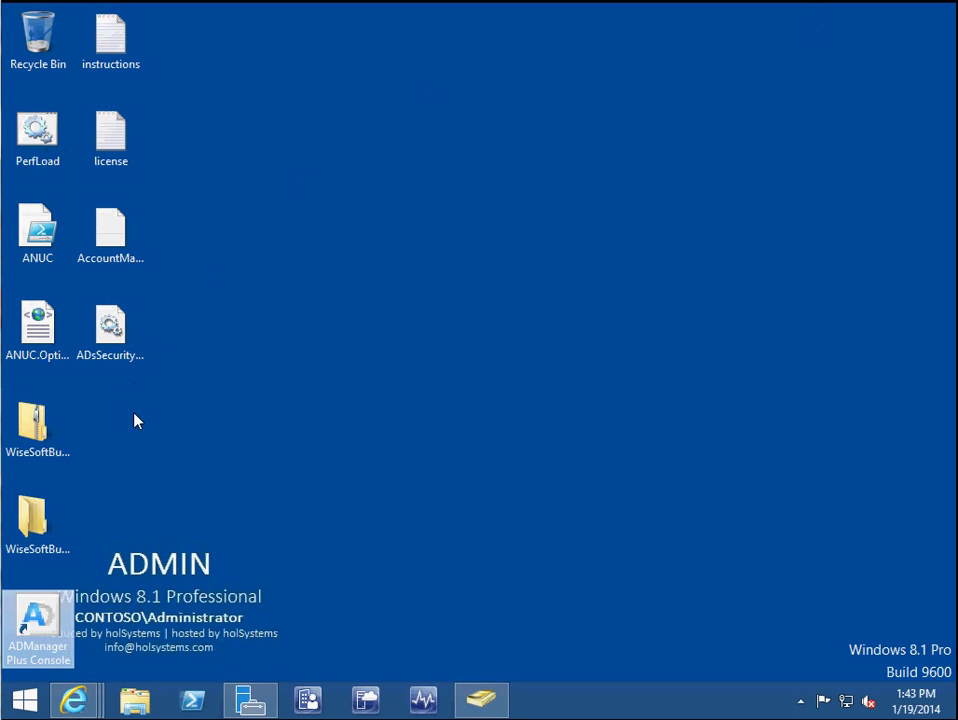
Launch BulkADUsers from the WiseSoftBulkADUsers folder, register later, maximise it, and tick the Users OU.
{"action": "double_click", "coordinate": [33, 515]}
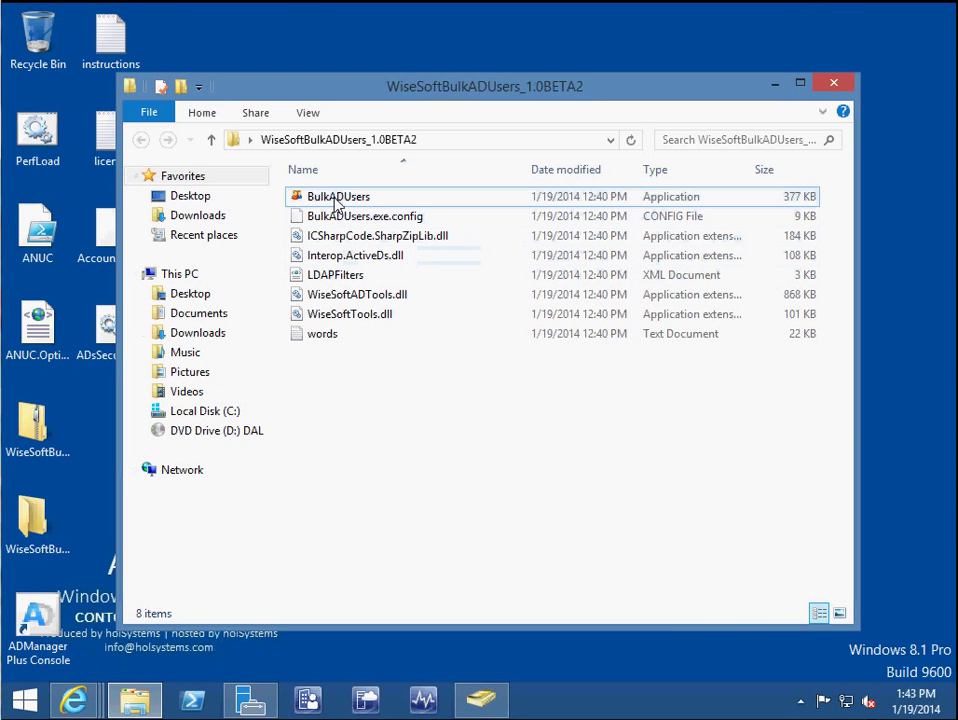
{"action": "double_click", "coordinate": [337, 200]}
{"action": "left_click", "coordinate": [540, 371]}
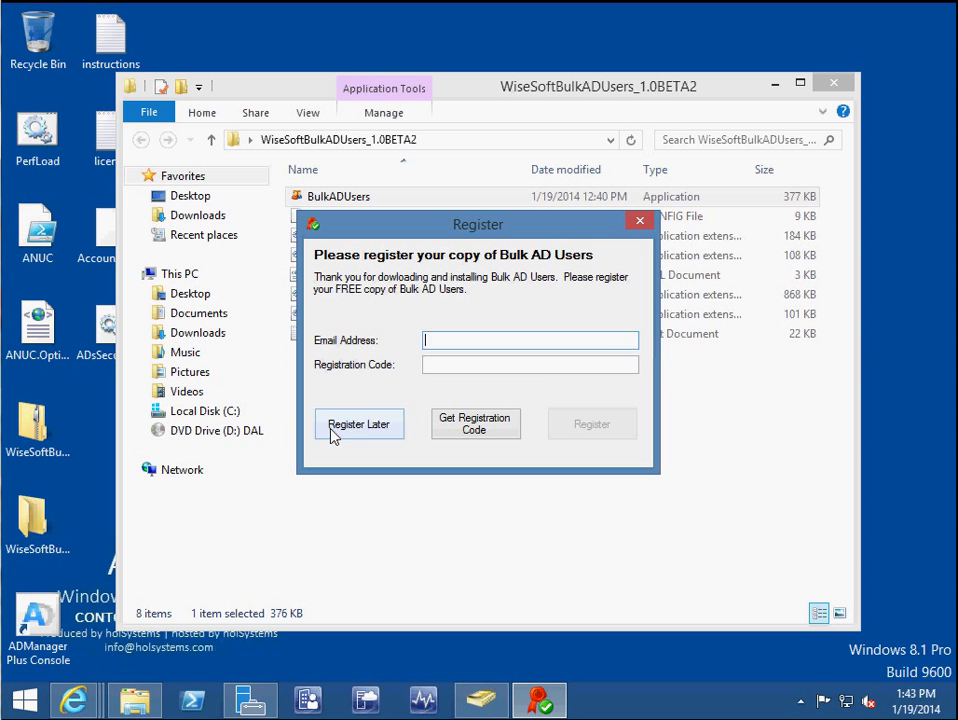
{"action": "left_click", "coordinate": [390, 433]}
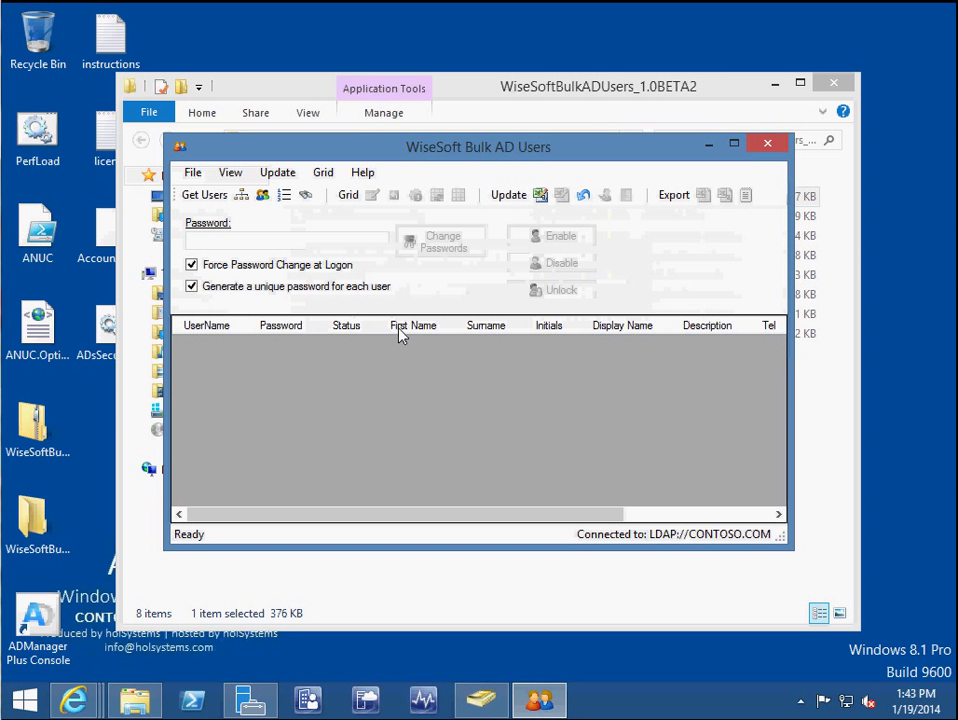
{"action": "left_click", "coordinate": [734, 144]}
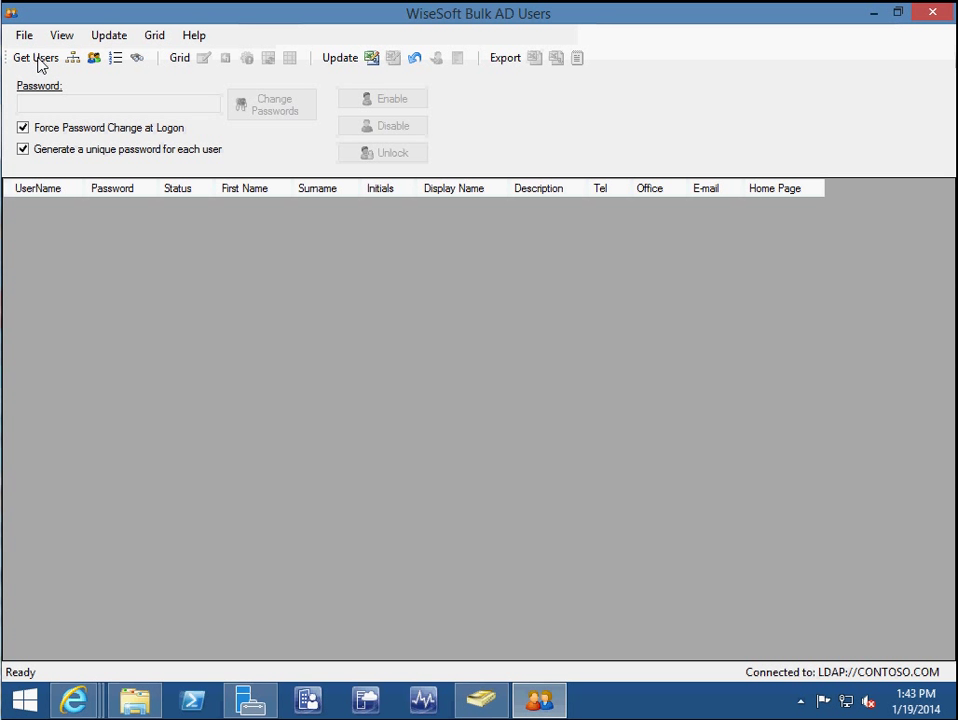
{"action": "left_click", "coordinate": [73, 59]}
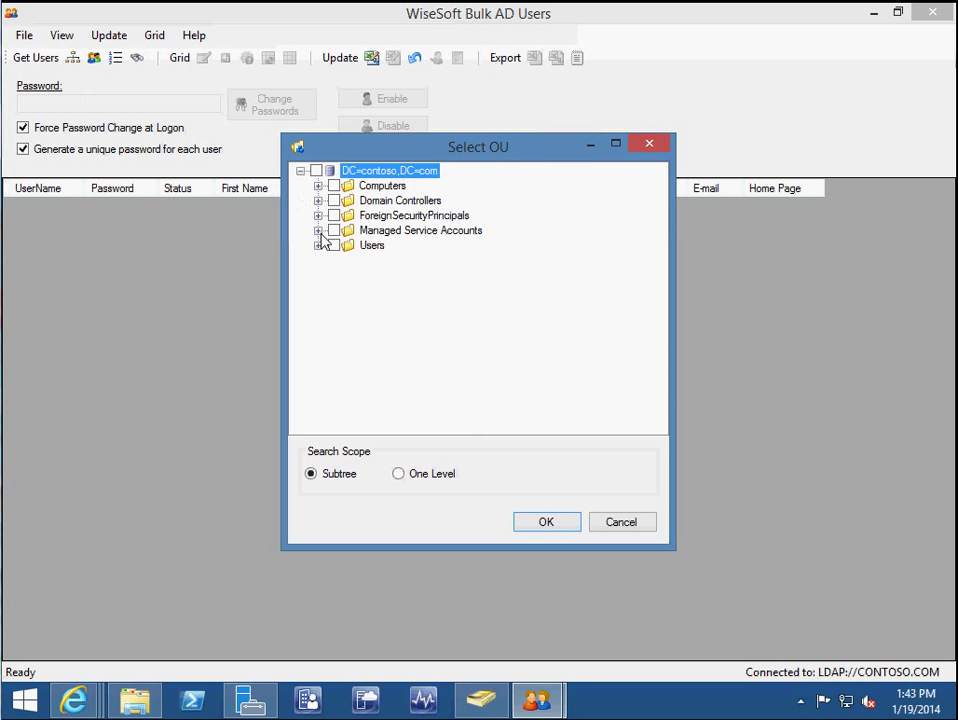
{"action": "left_click", "coordinate": [336, 247]}
{"action": "left_click", "coordinate": [558, 528]}
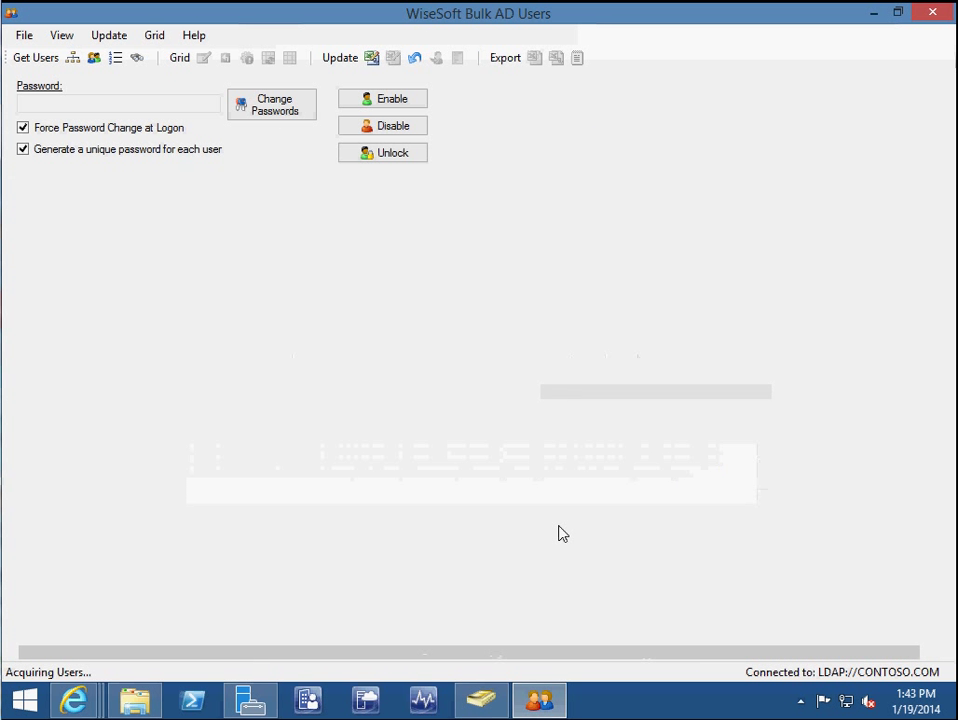
{"action": "left_click", "coordinate": [592, 408]}
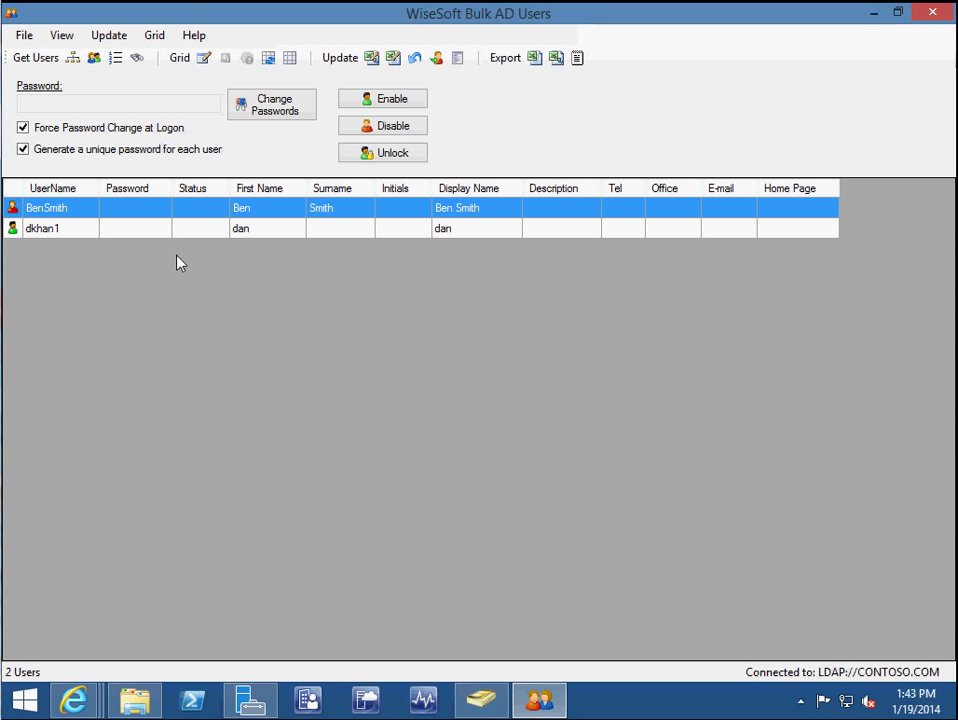
{"action": "left_click", "coordinate": [43, 232]}
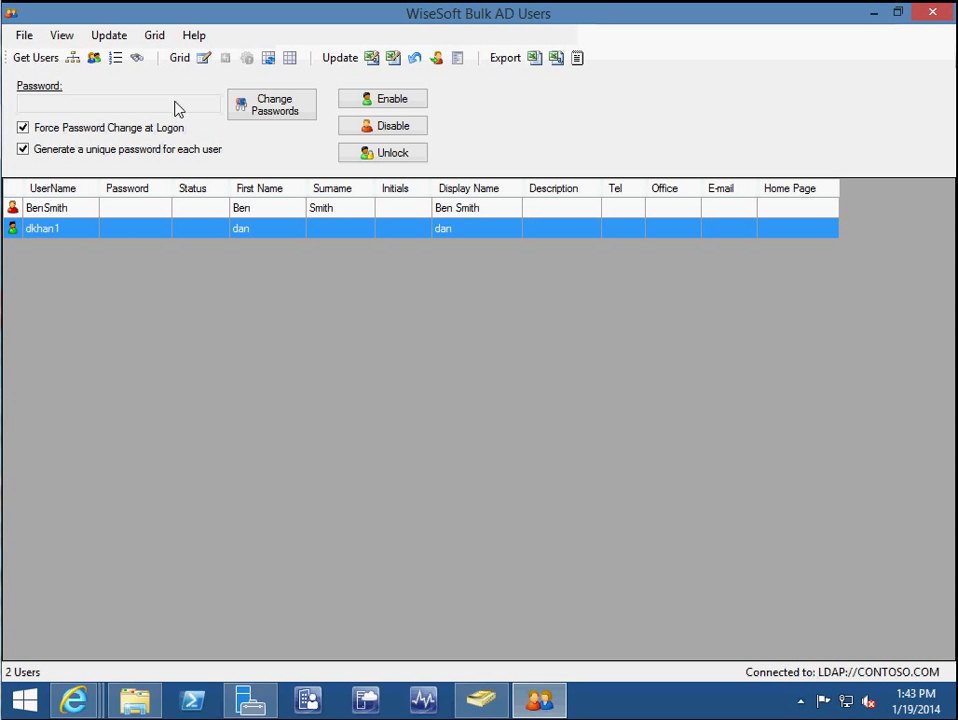
{"action": "left_click", "coordinate": [372, 126]}
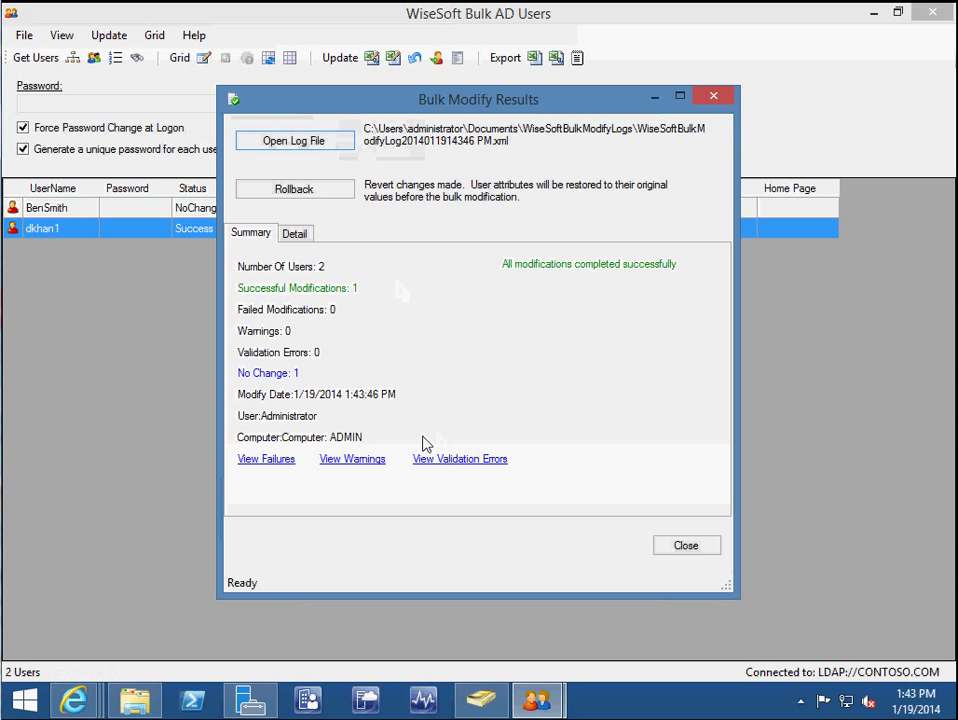
{"action": "left_click", "coordinate": [675, 548]}
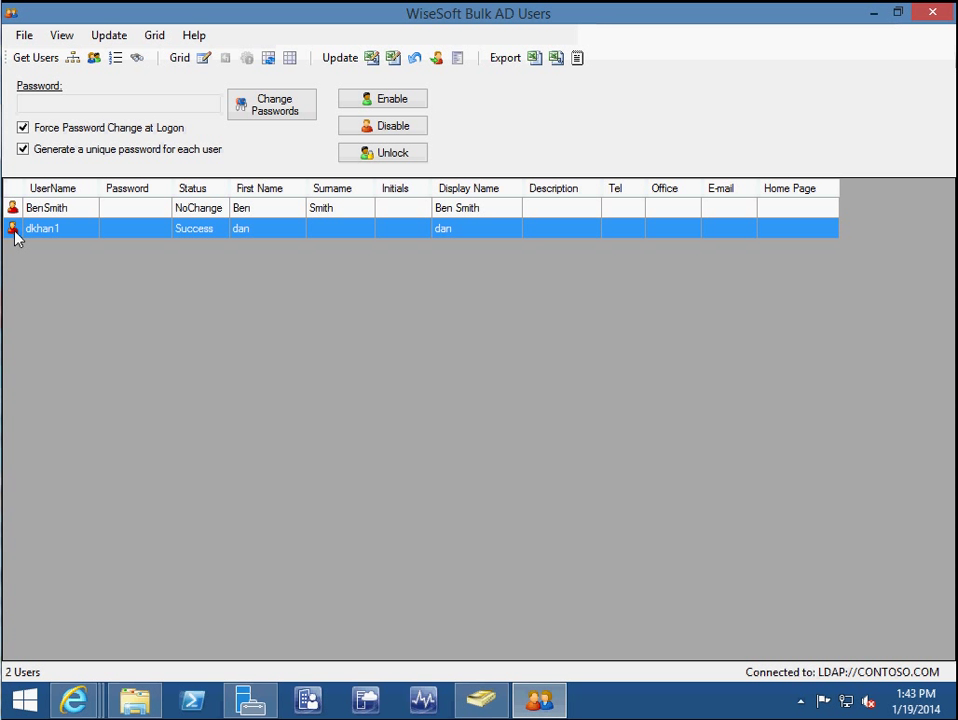
{"action": "left_click", "coordinate": [392, 101]}
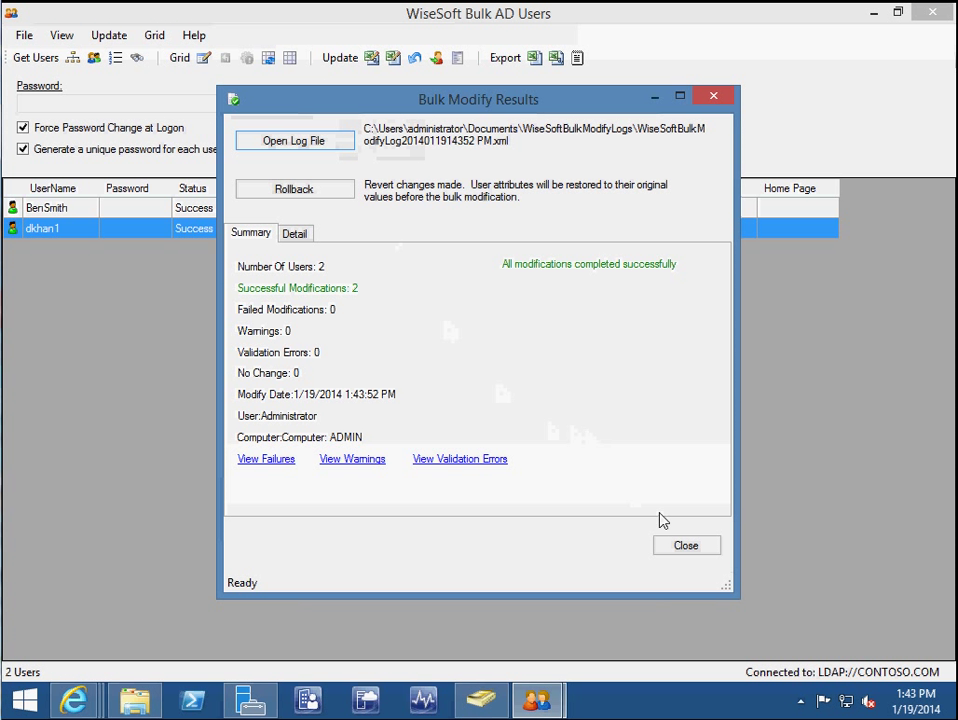
{"action": "key", "text": "Escape"}
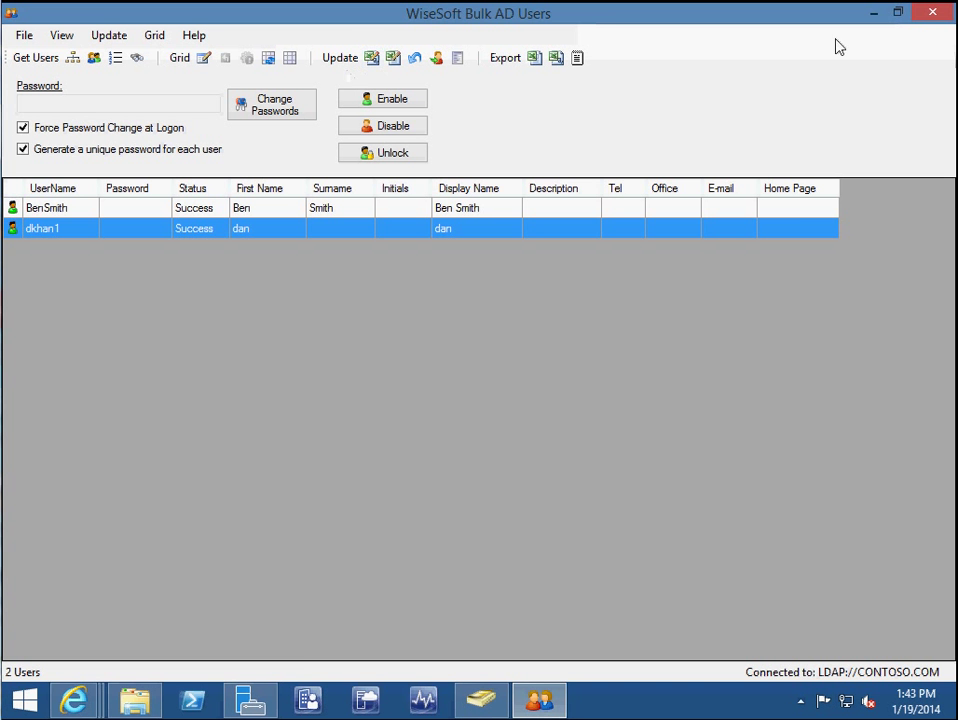
{"action": "left_click", "coordinate": [898, 12]}
Reposition and enlarge the WiseSoft window to show more columns, then bring ADUC forward.
{"action": "left_click_drag", "start_coordinate": [682, 150], "coordinate": [558, 80]}
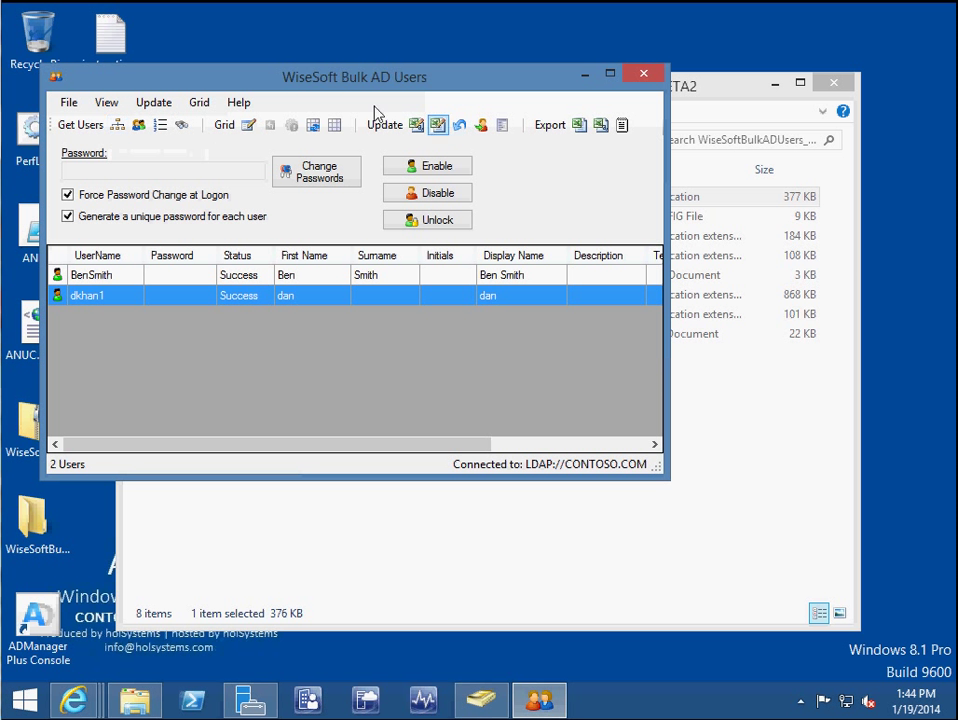
{"action": "left_click_drag", "start_coordinate": [278, 81], "coordinate": [358, 181]}
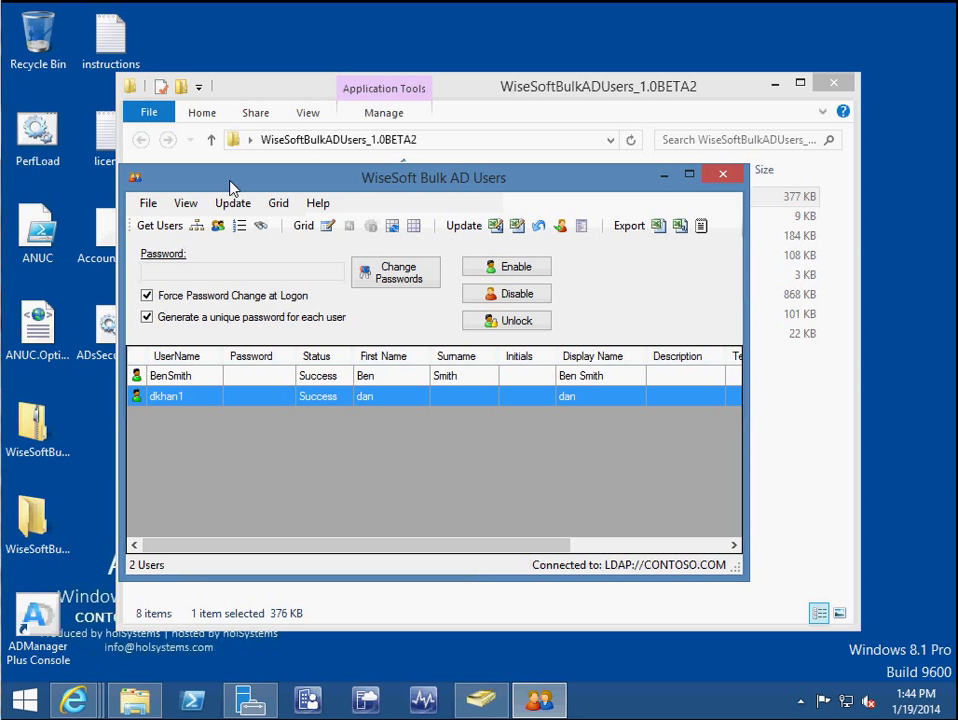
{"action": "left_click_drag", "start_coordinate": [230, 187], "coordinate": [134, 90]}
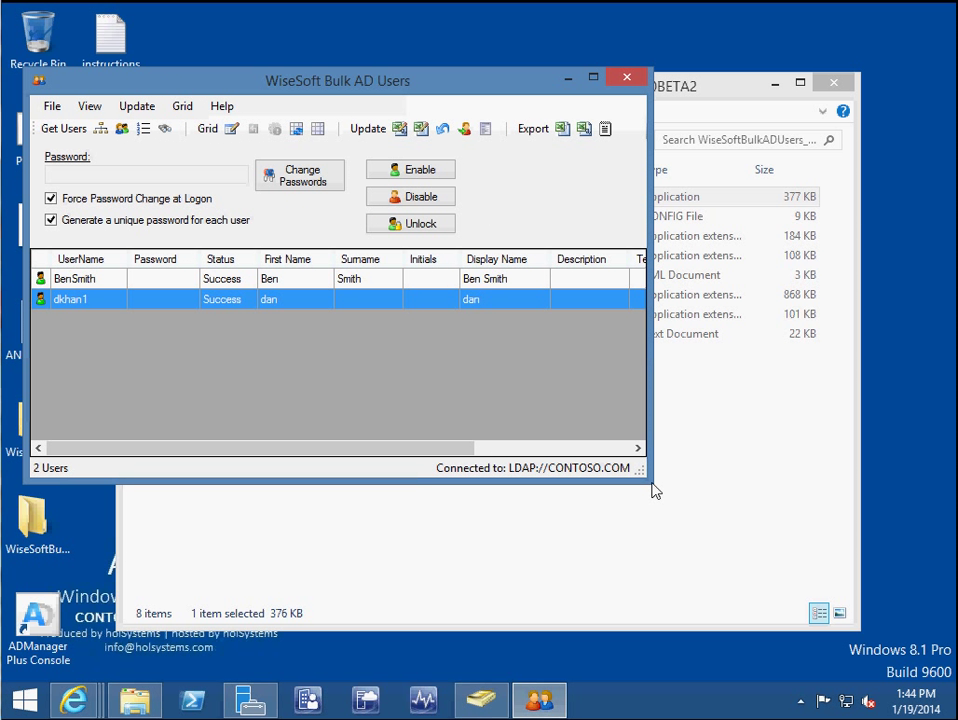
{"action": "left_click_drag", "start_coordinate": [651, 486], "coordinate": [818, 607]}
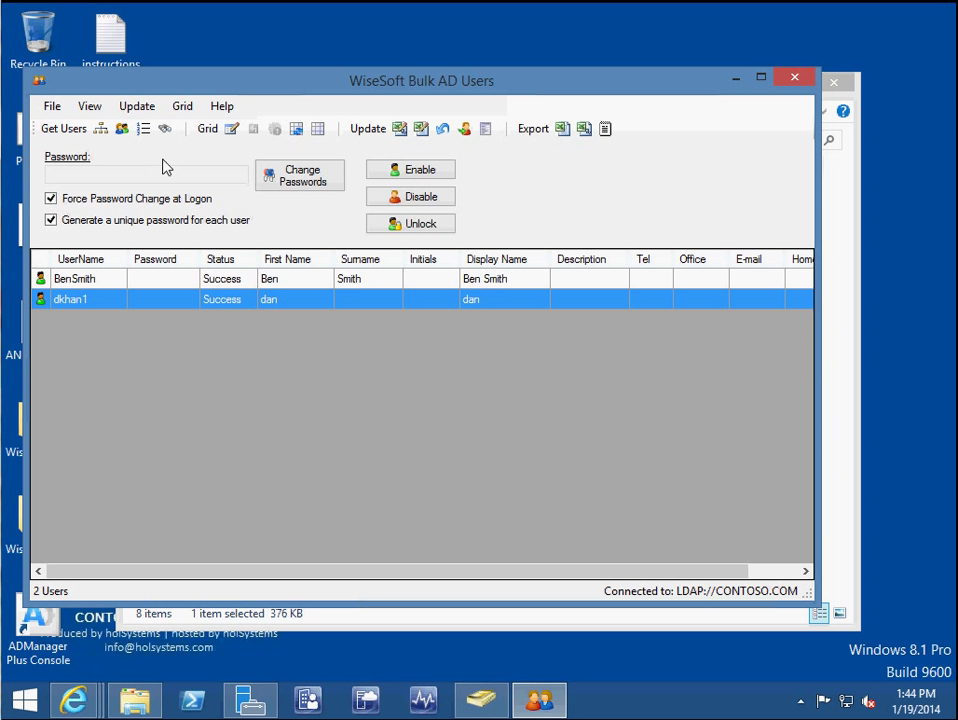
{"action": "left_click", "coordinate": [487, 703]}
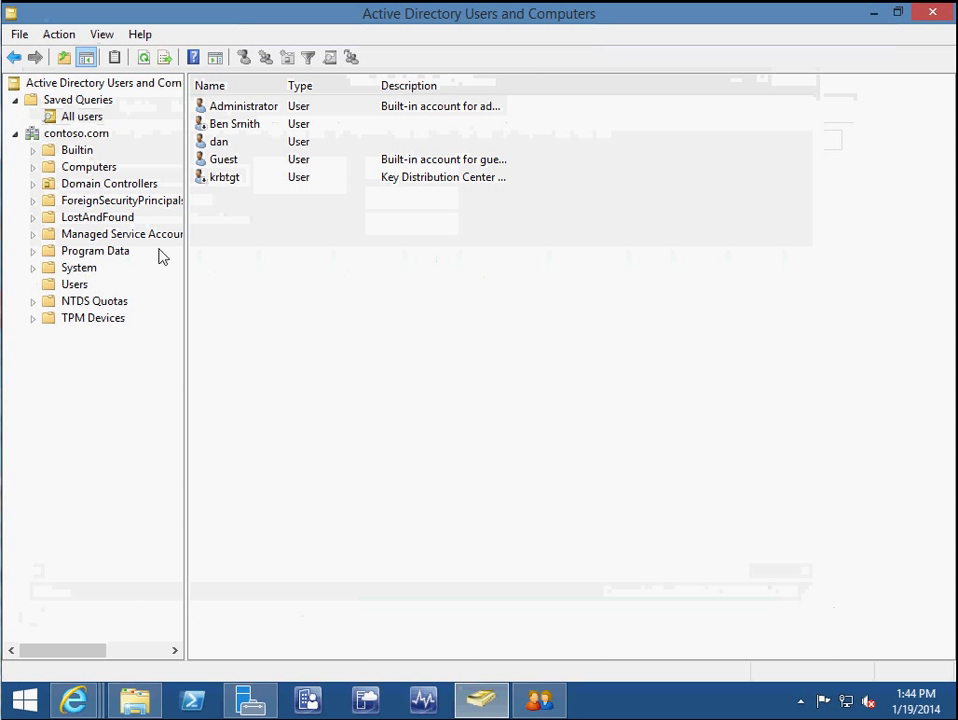
Verify dan's menu offers Disable Account, then minimise ADUC and WiseSoft Bulk AD Users.
{"action": "left_click", "coordinate": [215, 142]}
{"action": "right_click", "coordinate": [212, 142]}
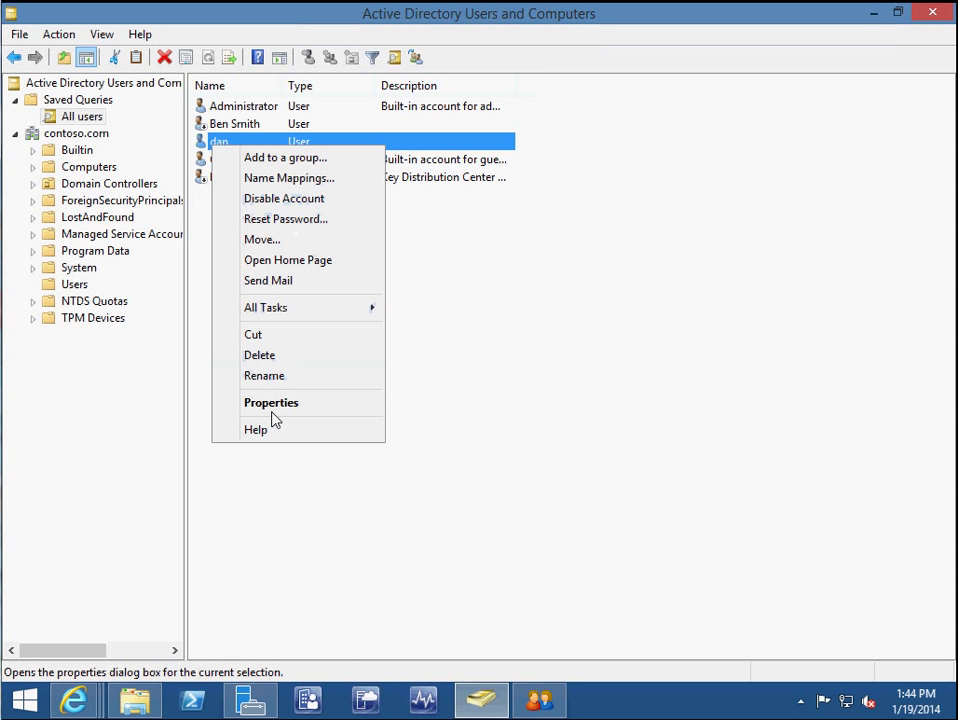
{"action": "left_click", "coordinate": [840, 235]}
{"action": "left_click", "coordinate": [872, 13]}
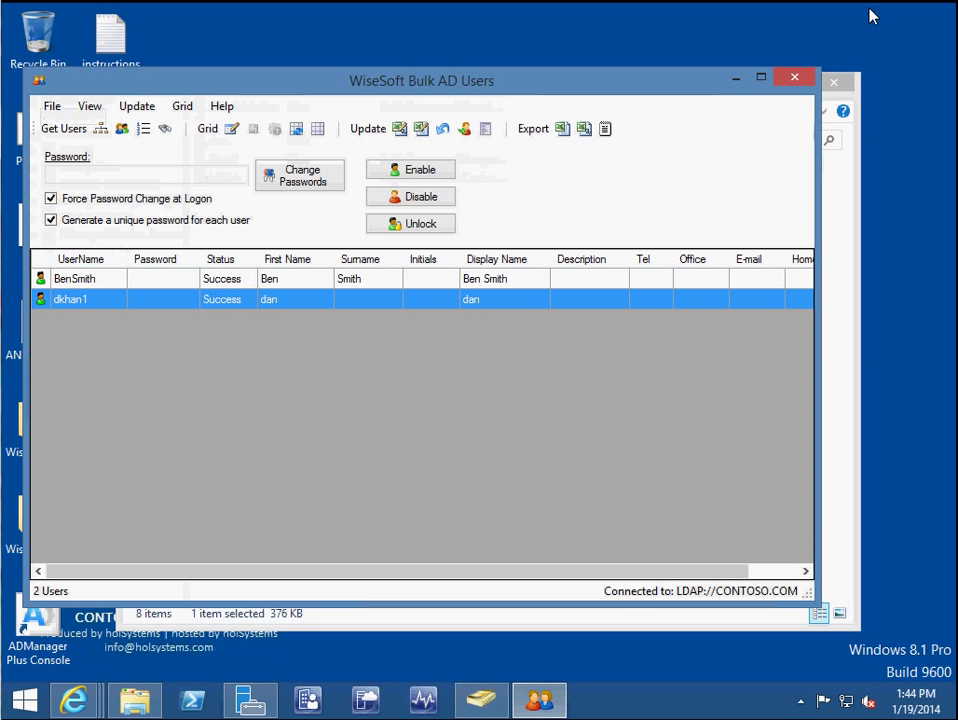
{"action": "left_click", "coordinate": [735, 82]}
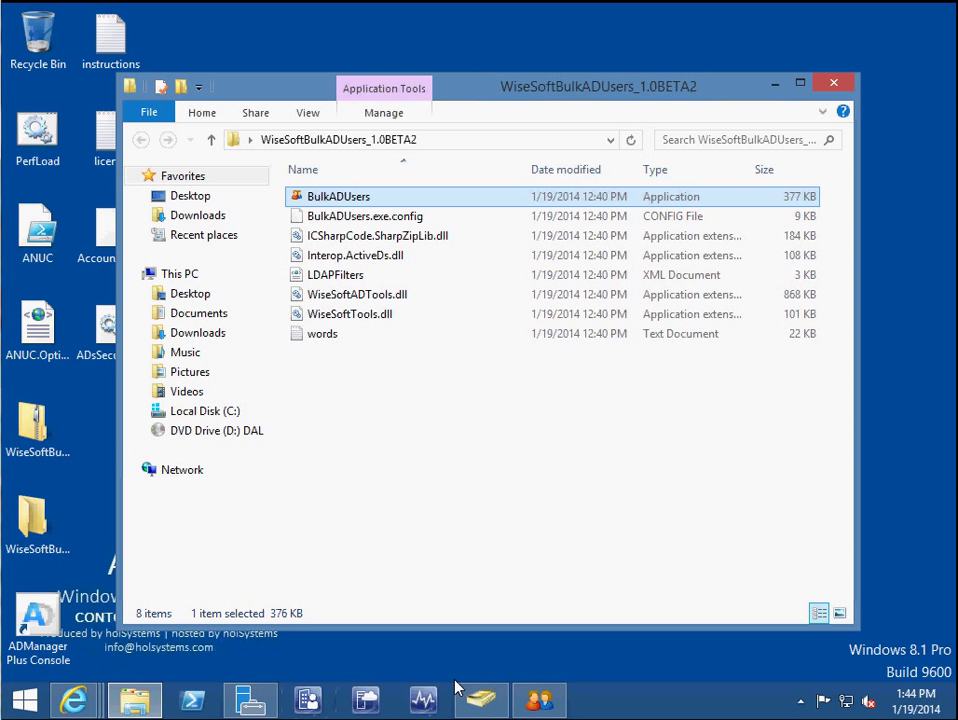
{"action": "mouse_move", "coordinate": [85, 703]}
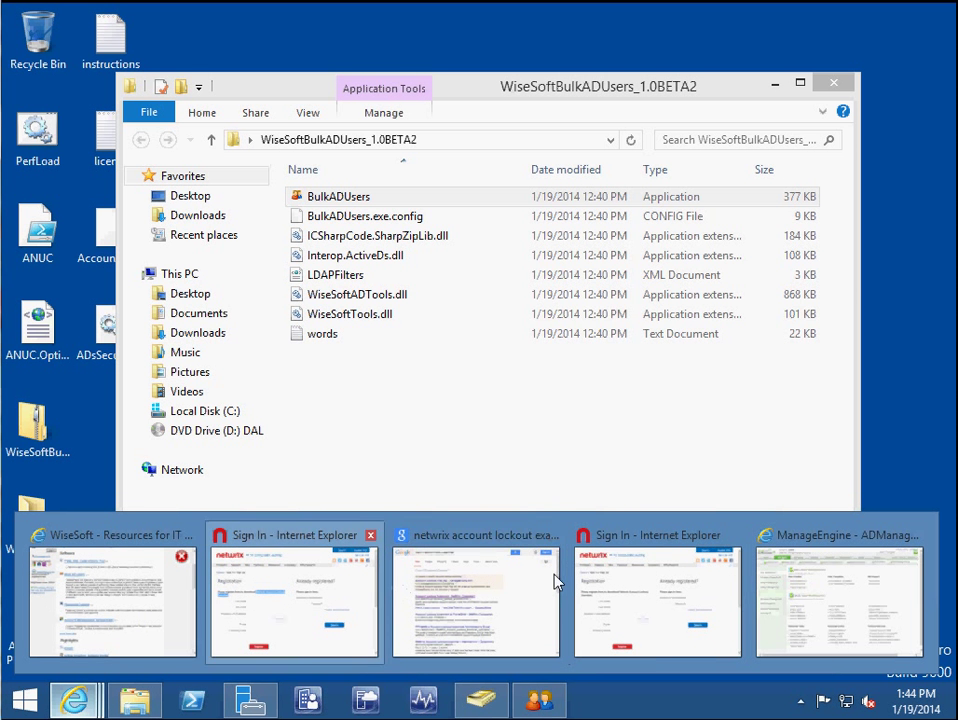
Open the Netwrix Account Lockout Examiner search result, choose Download Freeware, and focus the Business e-mail field.
{"action": "left_click", "coordinate": [515, 577]}
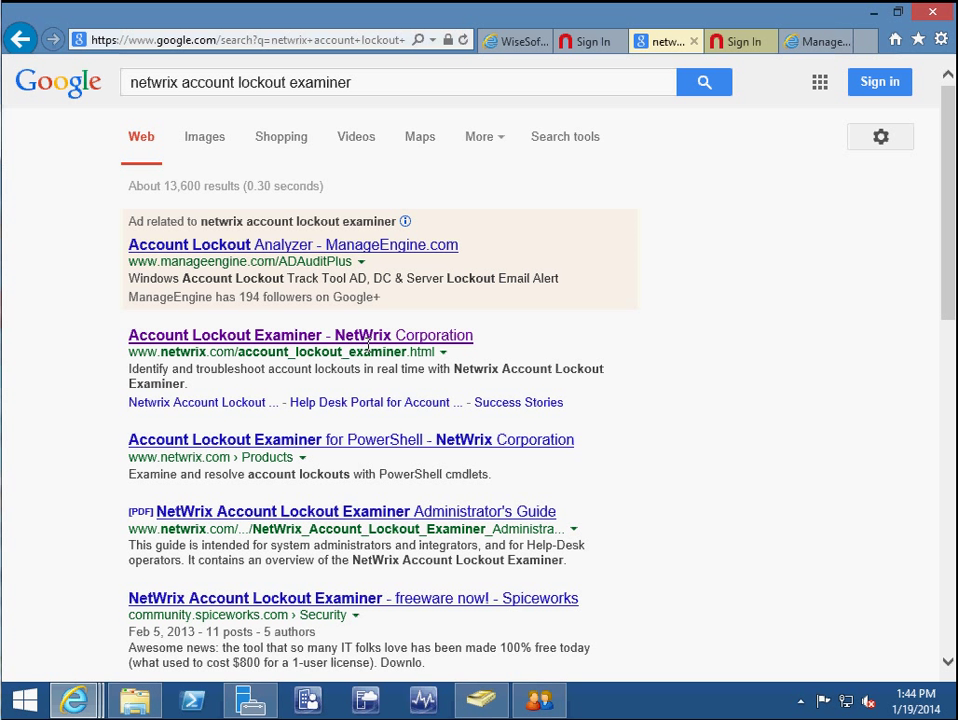
{"action": "left_click_drag", "start_coordinate": [330, 336], "coordinate": [496, 336]}
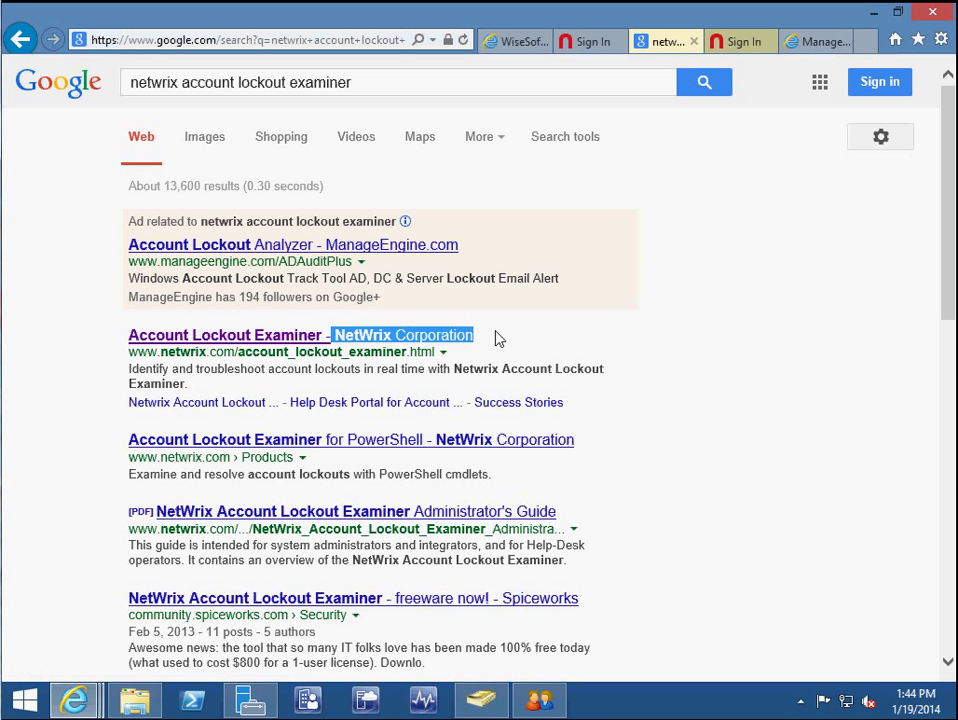
{"action": "left_click", "coordinate": [336, 341]}
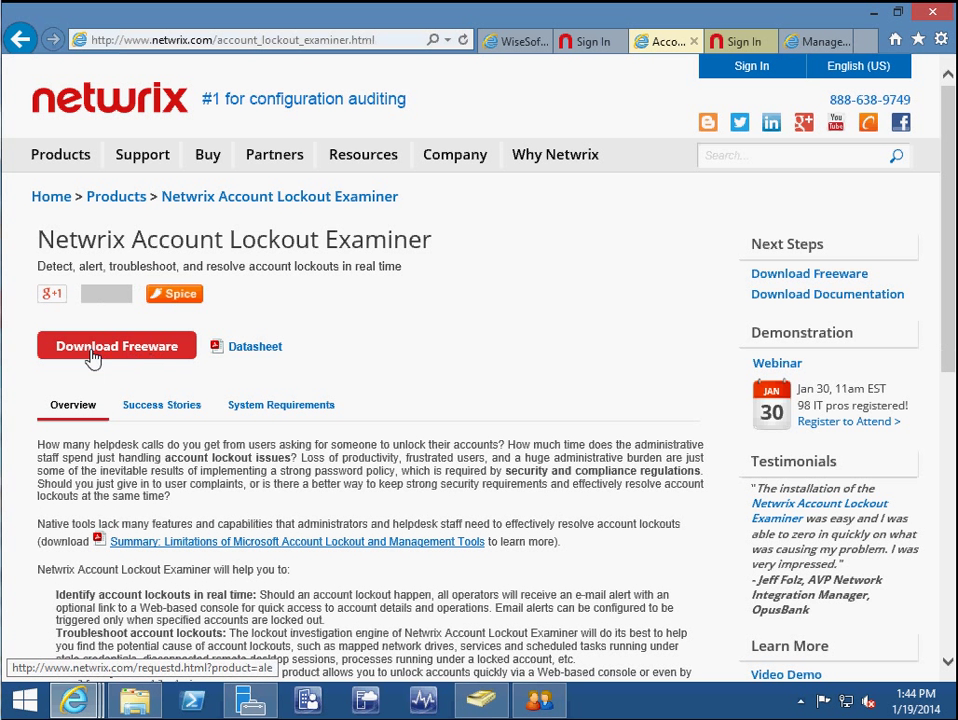
{"action": "left_click", "coordinate": [158, 357]}
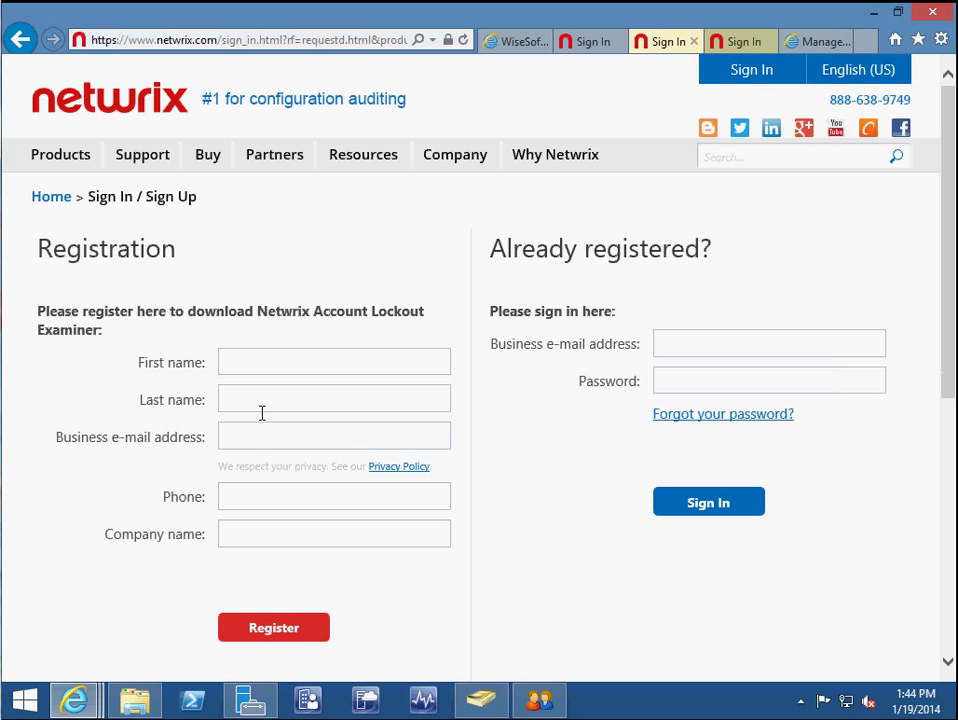
{"action": "left_click", "coordinate": [238, 432]}
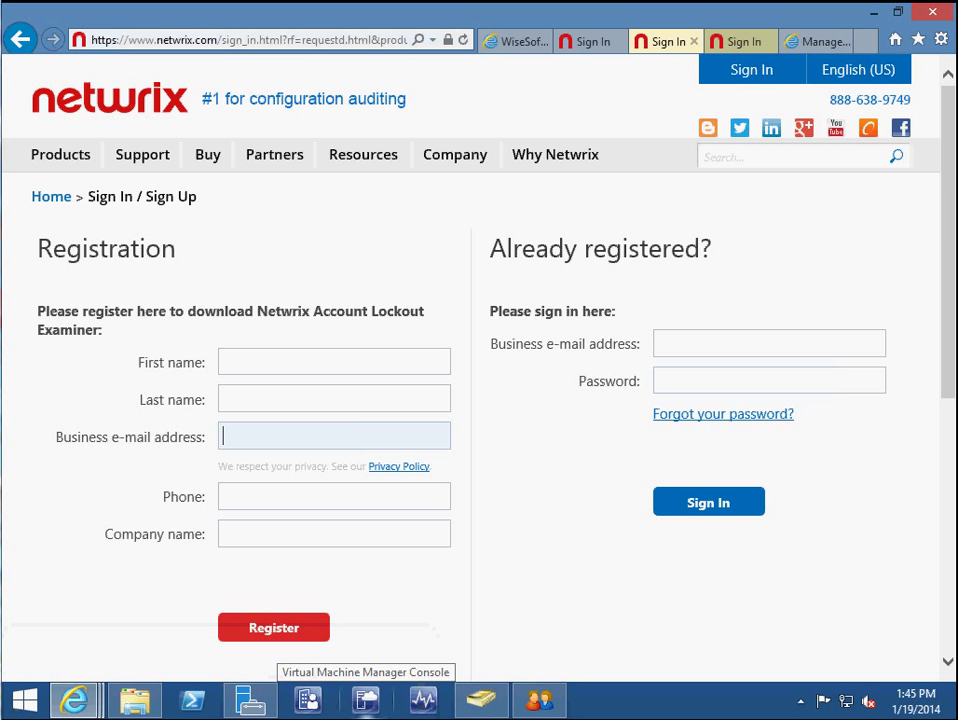
{"action": "mouse_move", "coordinate": [192, 700]}
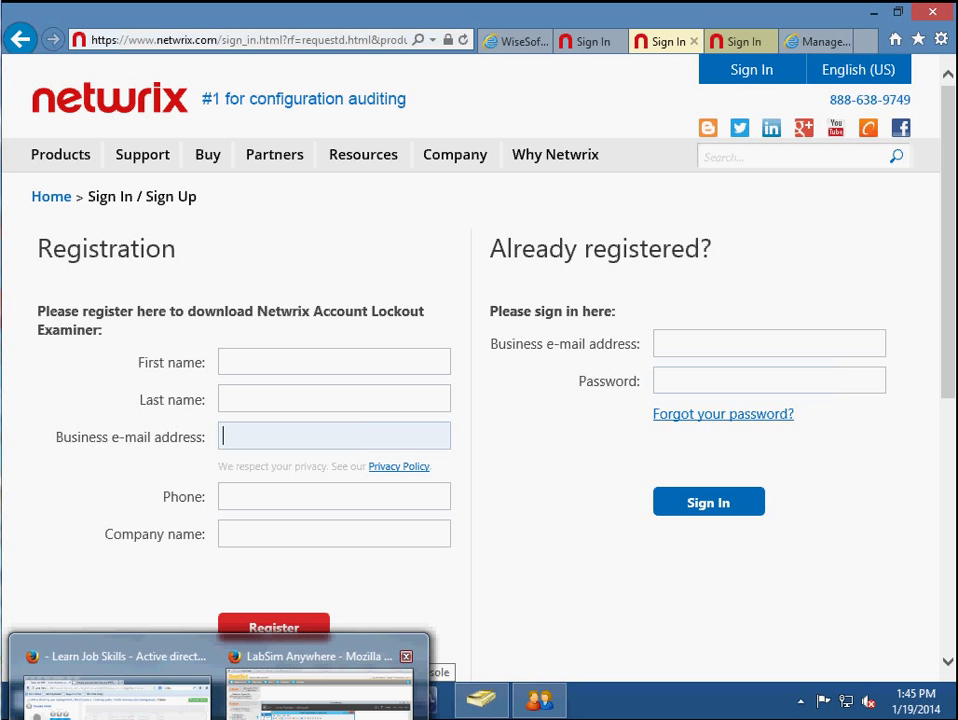
Switch to Firefox and view the Netwrix_account_examiner.png console screenshot tab.
{"action": "left_click", "coordinate": [115, 688]}
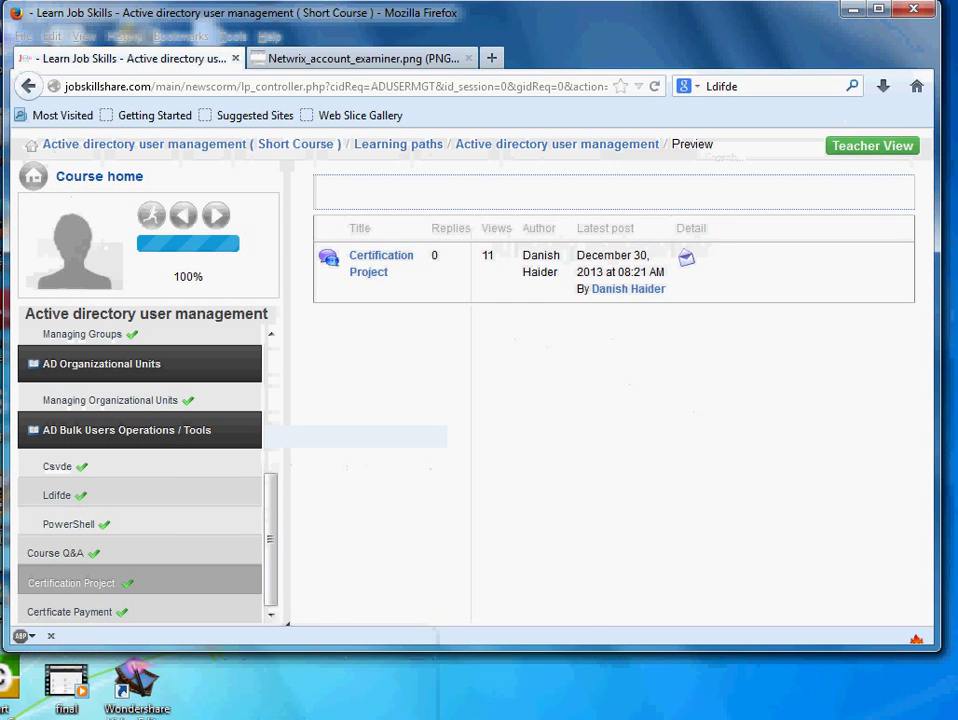
{"action": "left_click", "coordinate": [365, 58]}
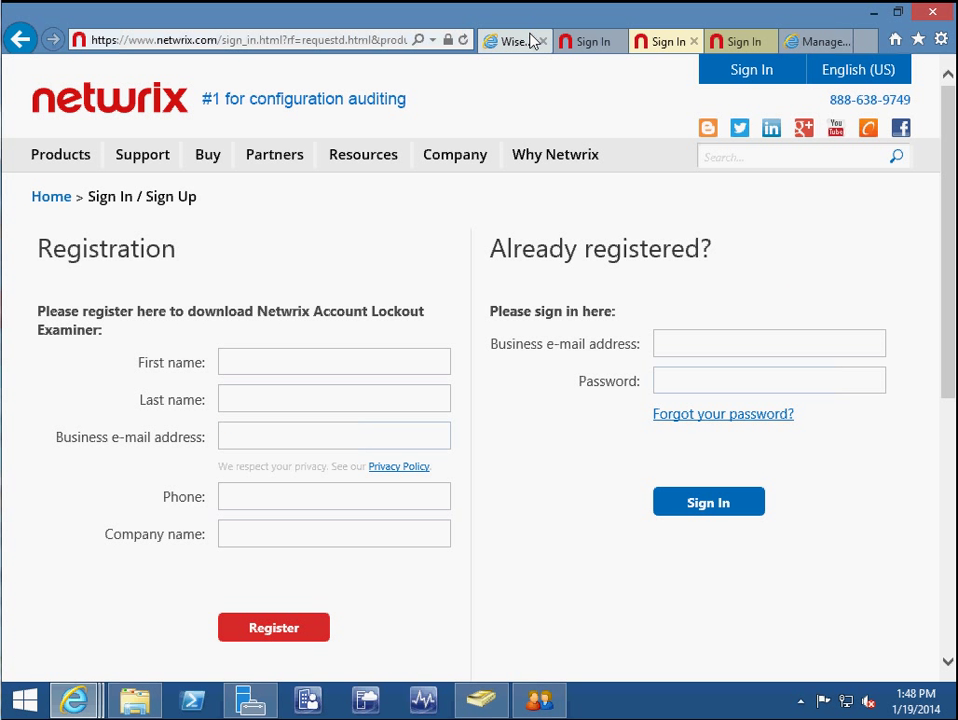
Flip through the other browser tabs, then bring up ADUC's All users list of five accounts.
{"action": "left_click", "coordinate": [588, 42]}
{"action": "left_click", "coordinate": [832, 42]}
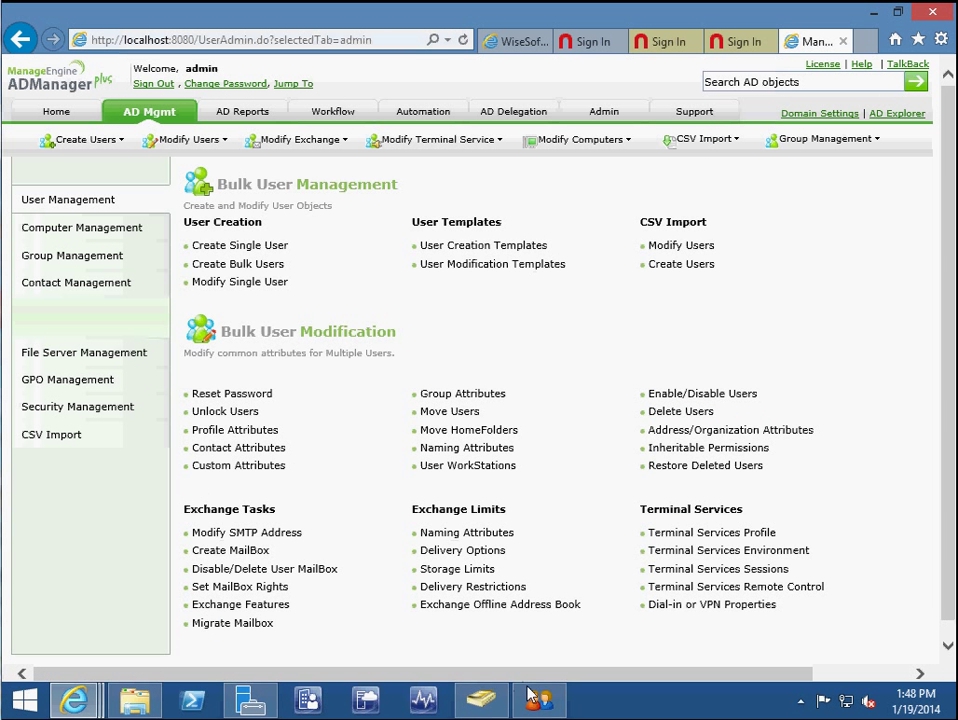
{"action": "left_click", "coordinate": [487, 702]}
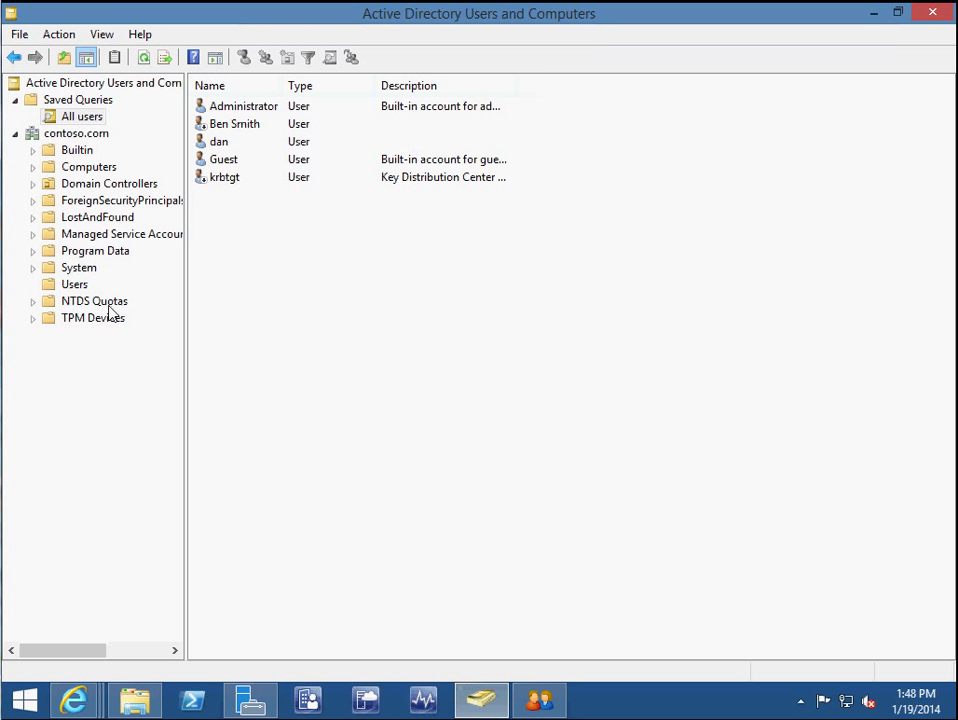